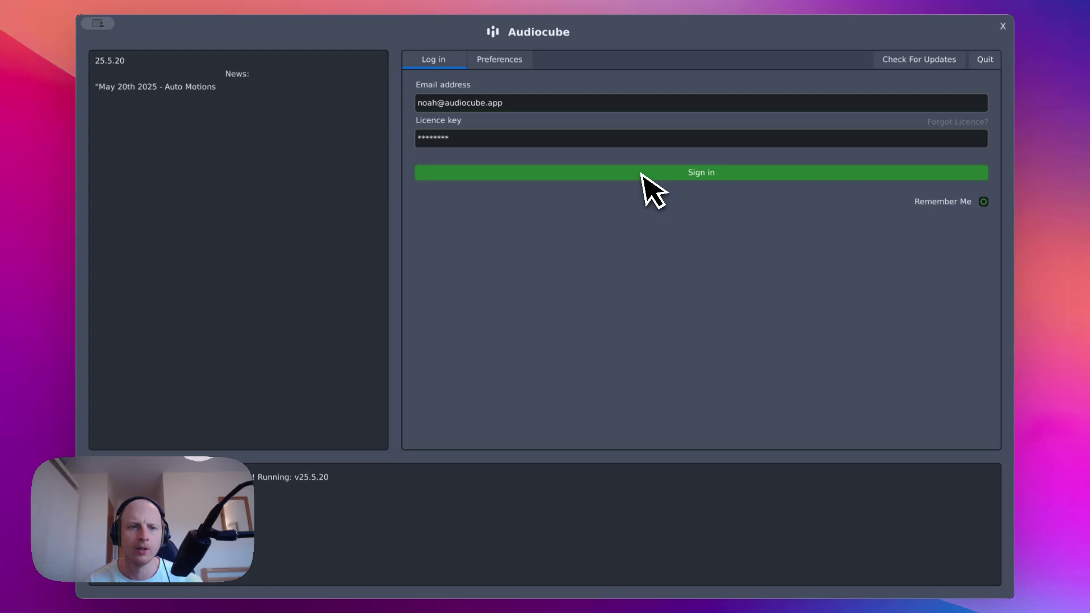
# Try out the interface scale in the preferences, lowering it and bringing it back to 2.00.
pyautogui.click(483, 60)
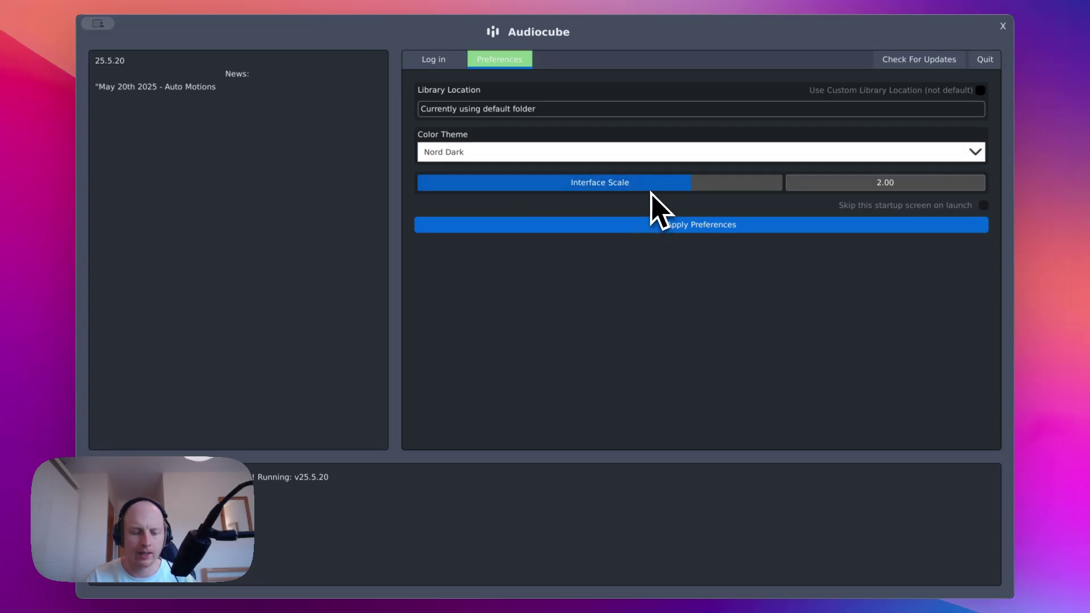
pyautogui.hotkey('ctrl', '-')
pyautogui.hotkey('ctrl', '-')
pyautogui.hotkey('ctrl', '-')
pyautogui.hotkey('ctrl', '-')
pyautogui.hotkey('ctrl', '-')
pyautogui.hotkey('ctrl', '-')
pyautogui.hotkey('ctrl', '=')
pyautogui.hotkey('ctrl', '=')
pyautogui.hotkey('ctrl', '=')
pyautogui.hotkey('ctrl', '=')
pyautogui.hotkey('ctrl', '=')
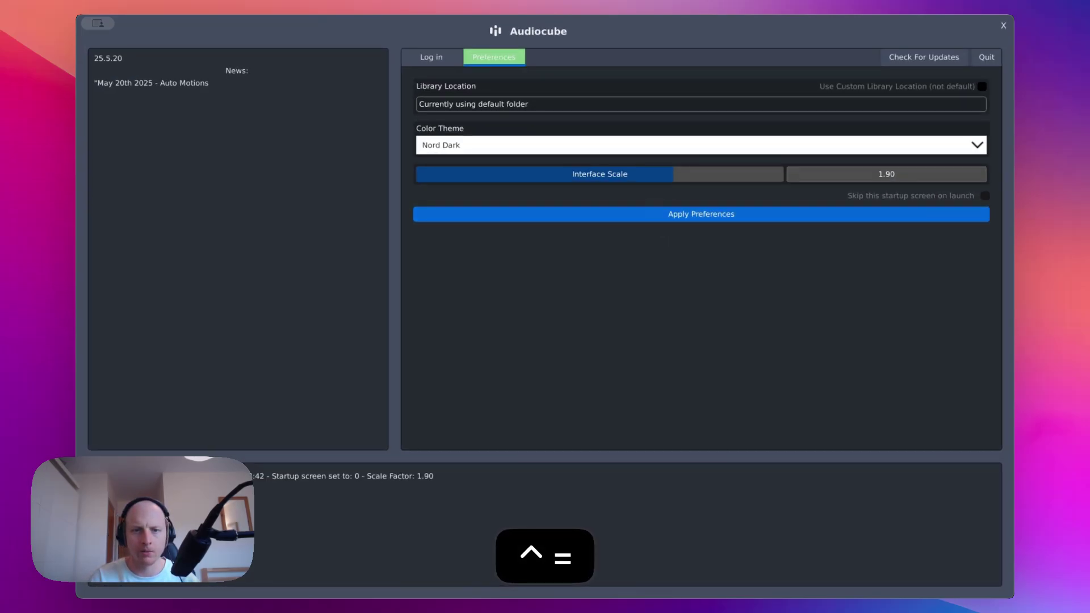
pyautogui.hotkey('ctrl', '=')
# Return to the login page, sign in with the remembered account details and open the studio.
pyautogui.click(435, 59)
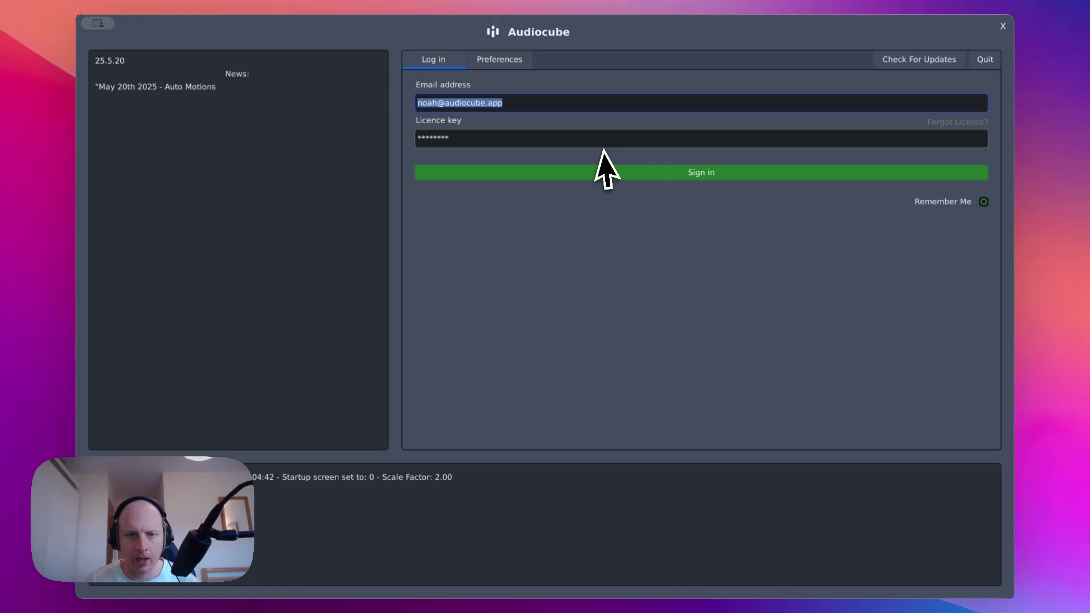
pyautogui.click(617, 174)
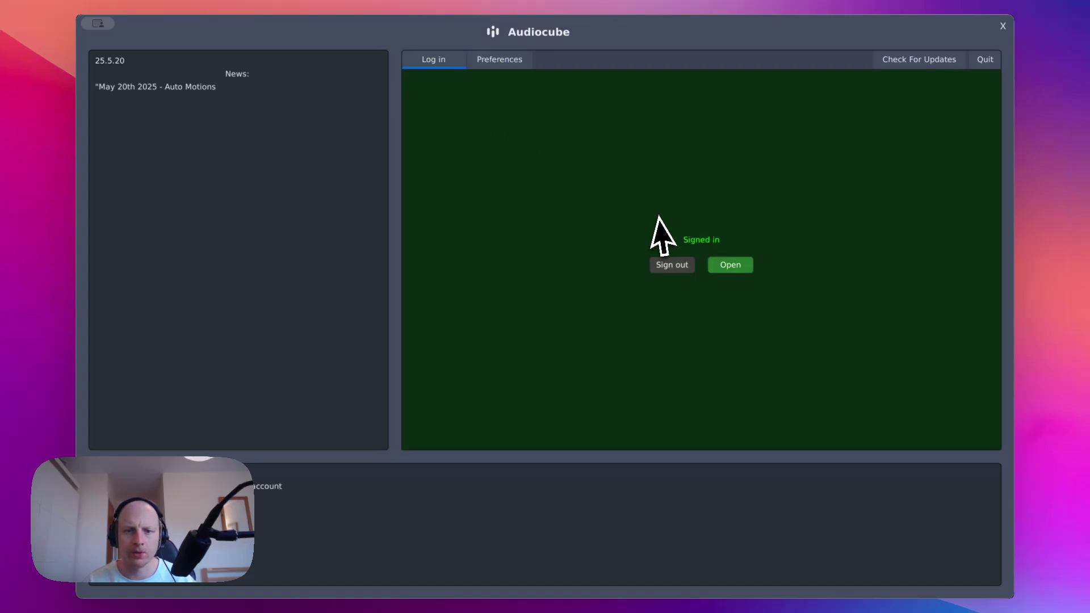
pyautogui.click(732, 265)
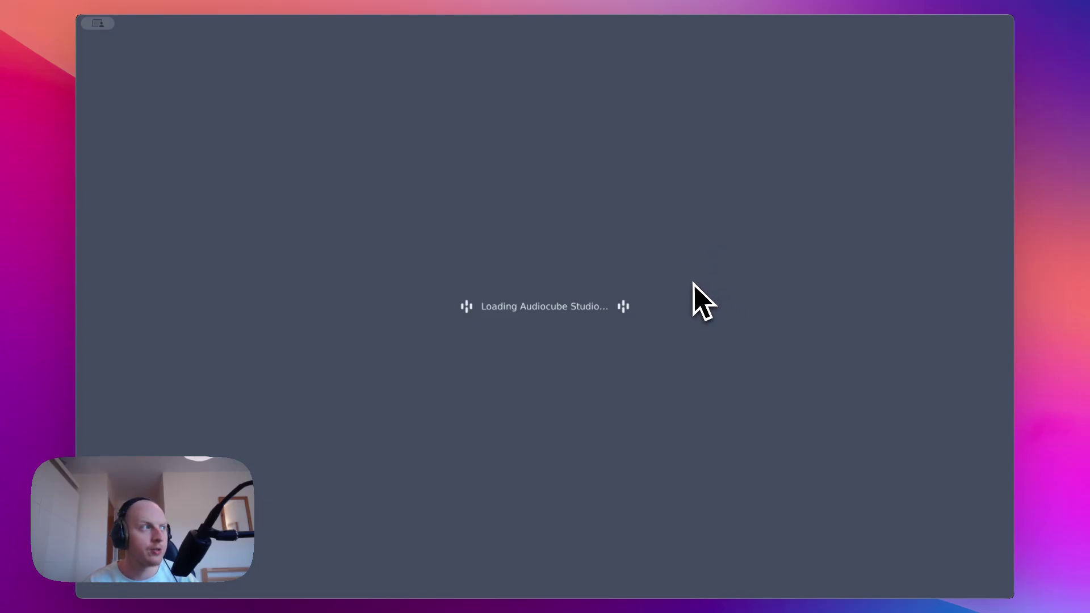
# Look through the grid of saved projects and check the available sort orders.
pyautogui.press('Right')
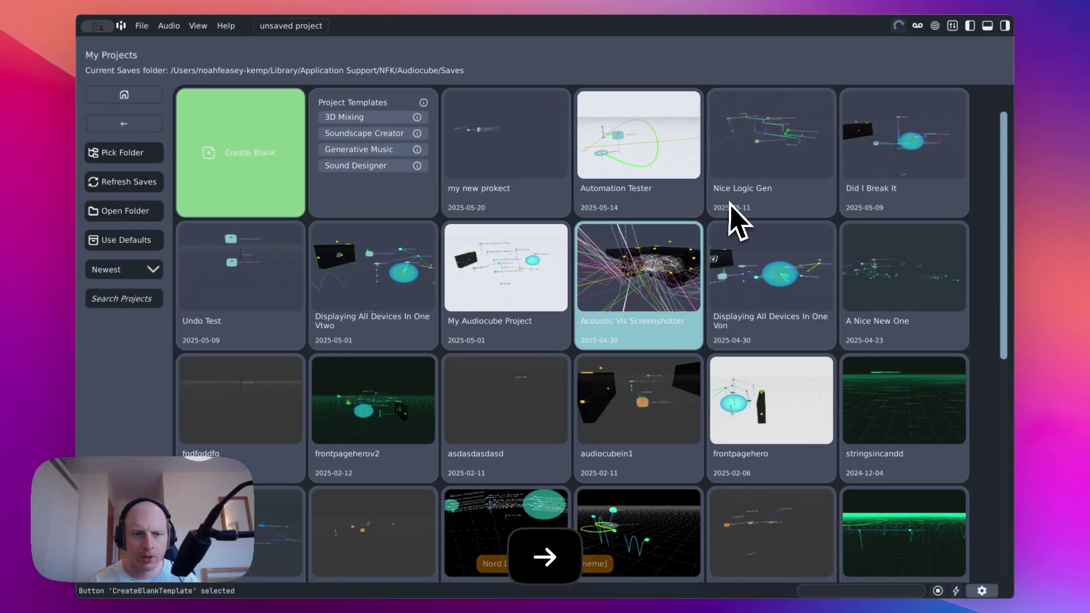
pyautogui.press('Right')
pyautogui.press('Right')
pyautogui.press('Right')
pyautogui.press('Right')
pyautogui.press('Right')
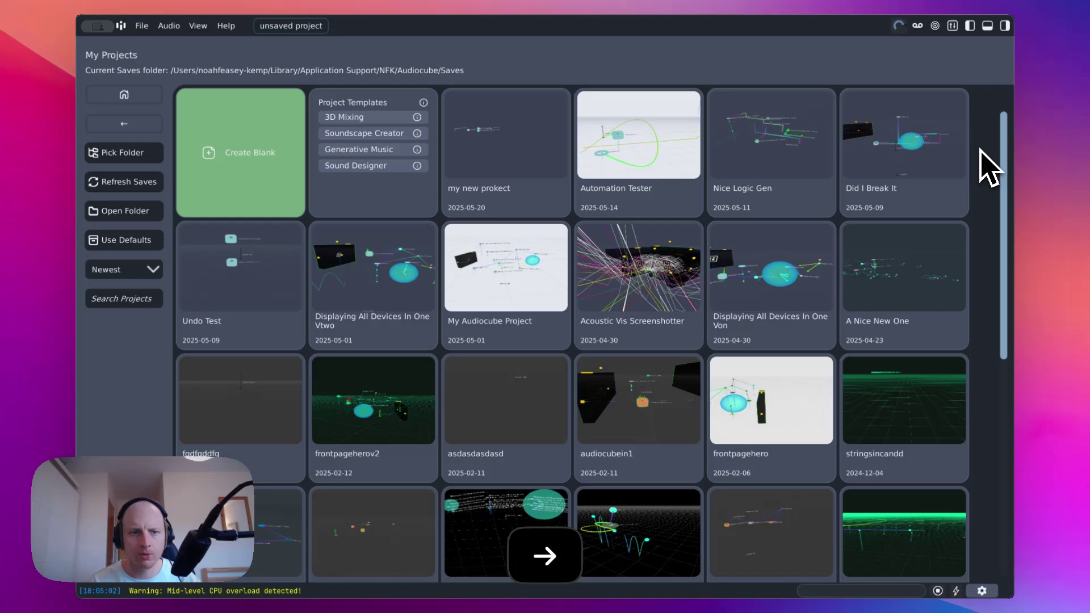
pyautogui.press('Down')
pyautogui.press('Down')
pyautogui.press('Left')
pyautogui.press('Left')
pyautogui.press('Left')
pyautogui.press('Left')
pyautogui.press('Left')
pyautogui.press('Left')
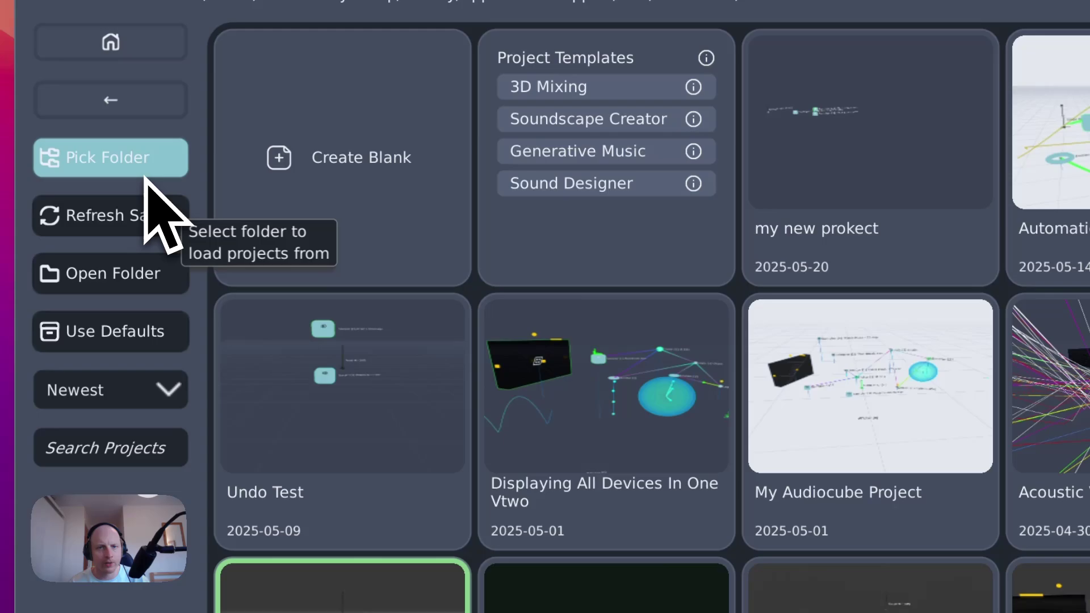
pyautogui.click(183, 386)
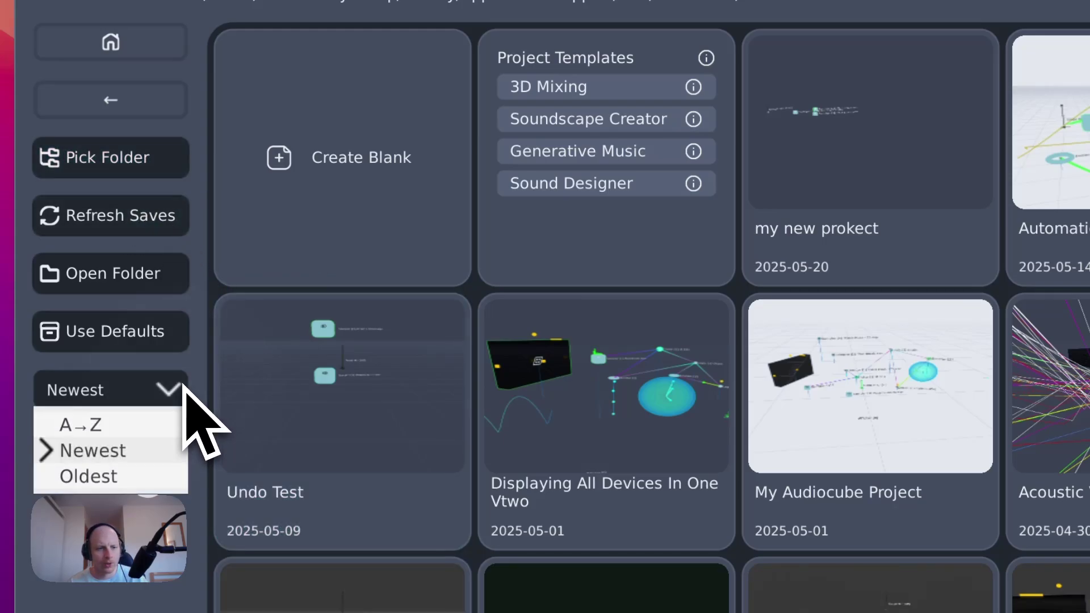
pyautogui.click(117, 391)
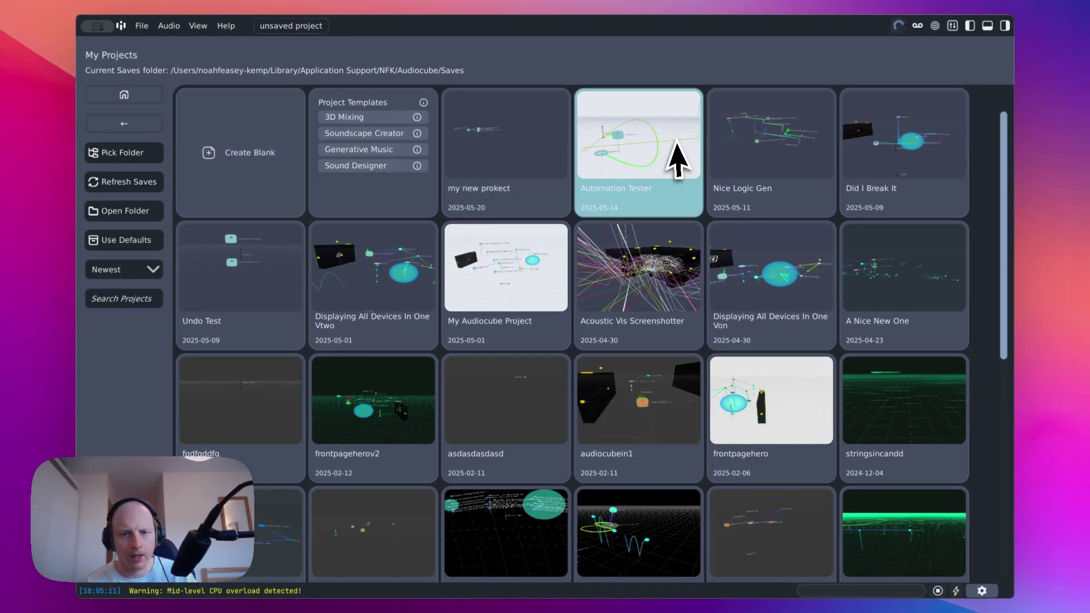
# Open the Nice Logic Gen project and dismiss its save information.
pyautogui.click(806, 152)
pyautogui.click(887, 104)
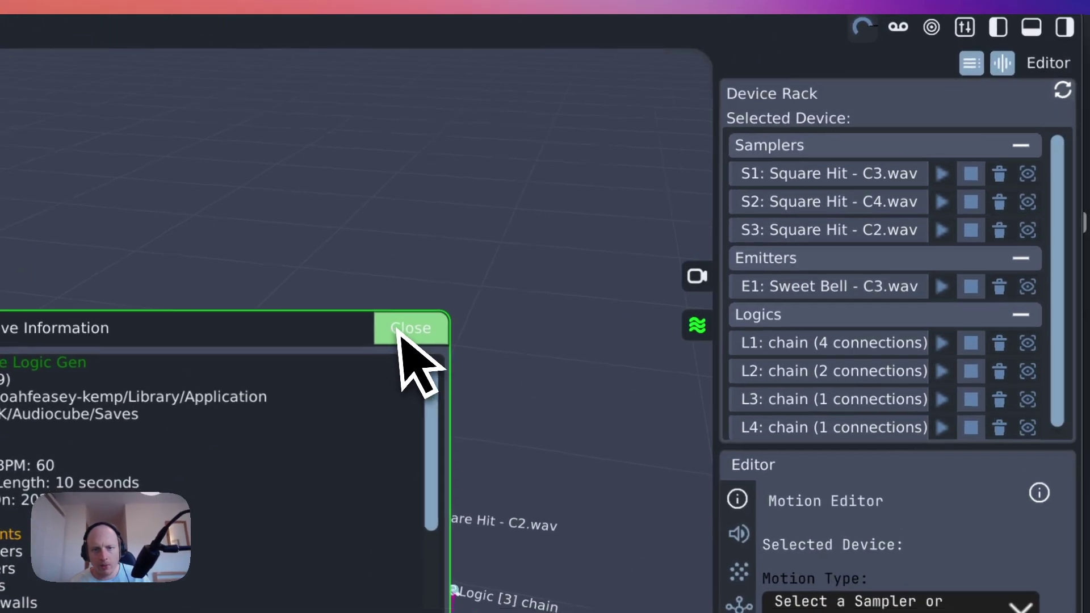
pyautogui.click(552, 253)
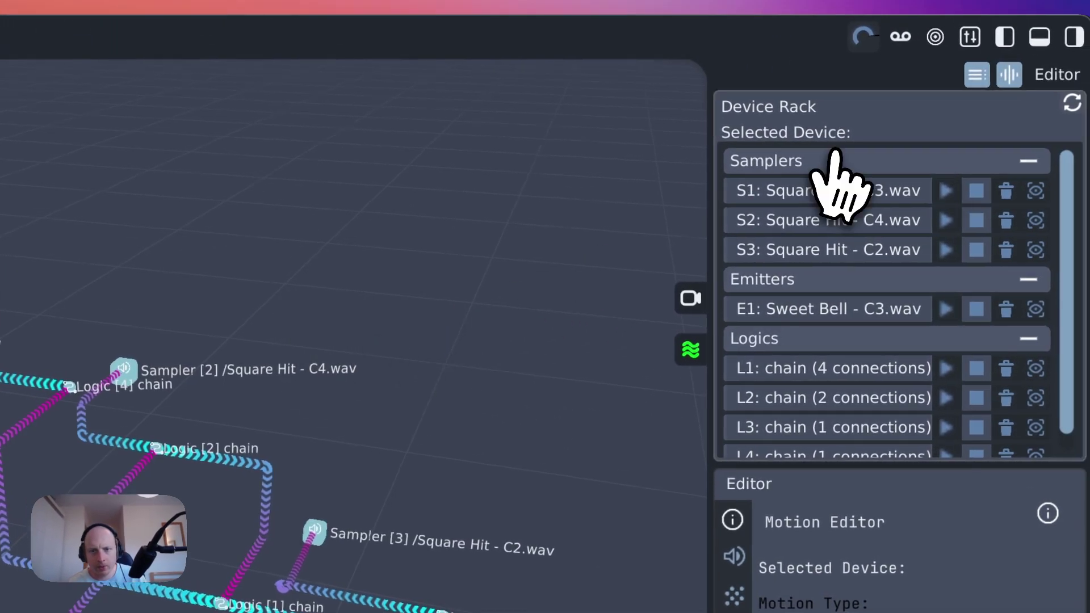
# Toggle the editor, browser and timeline panels, leaving all three shown around the stage.
pyautogui.click(1059, 36)
pyautogui.click(990, 37)
pyautogui.click(989, 37)
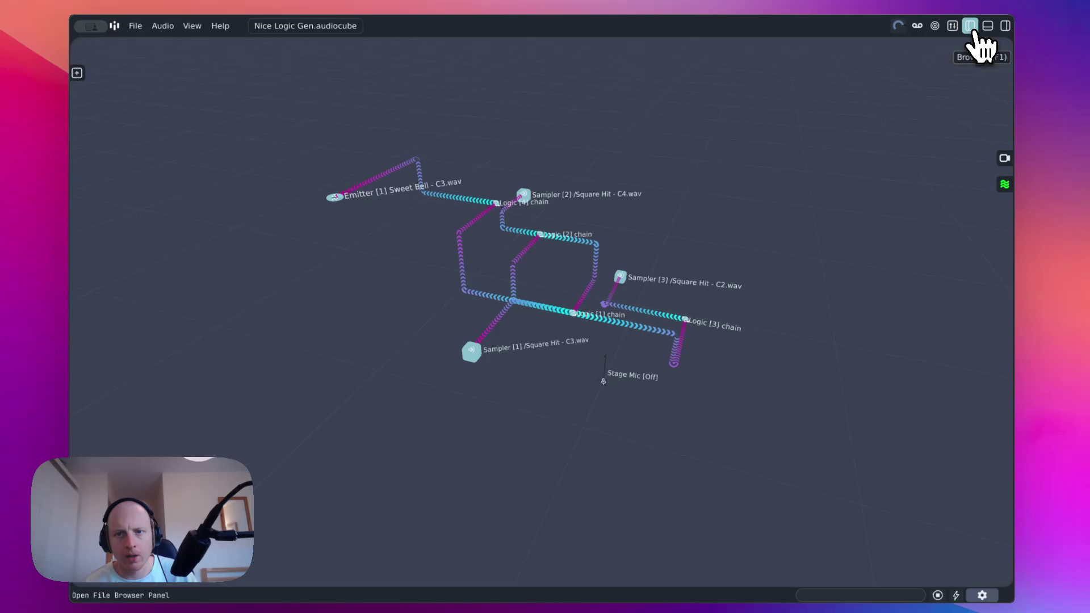
pyautogui.click(989, 37)
pyautogui.click(987, 27)
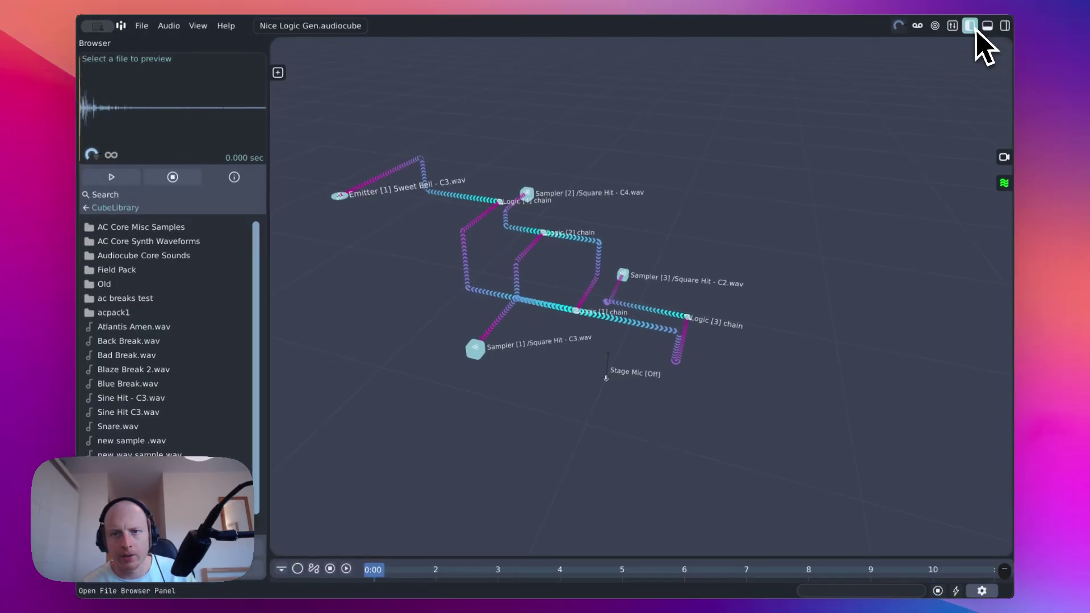
pyautogui.click(1004, 28)
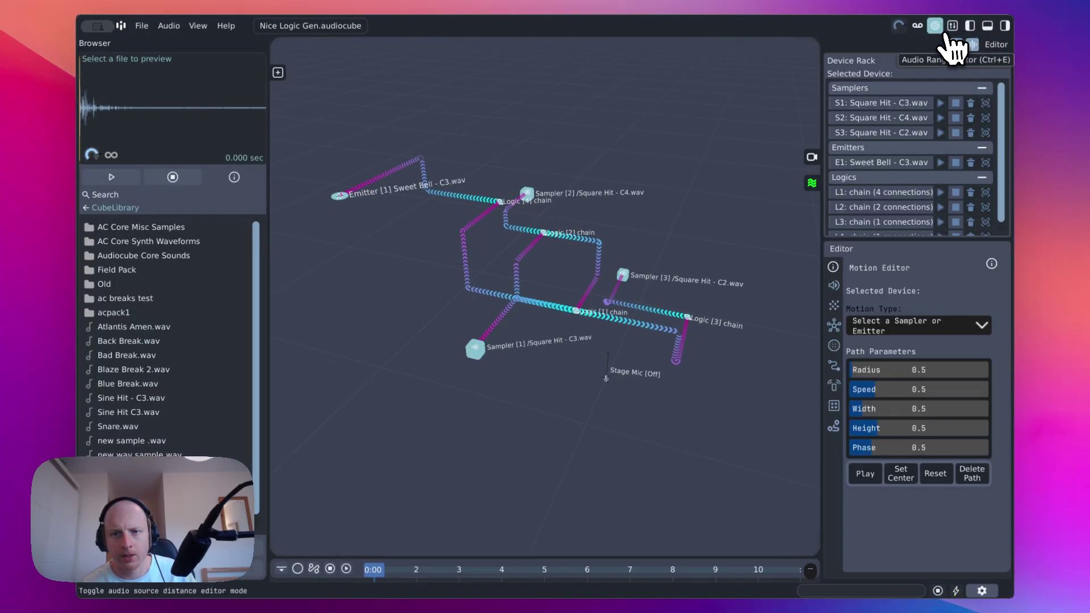
# Look over the acoustics options for the stage and close them.
pyautogui.click(813, 184)
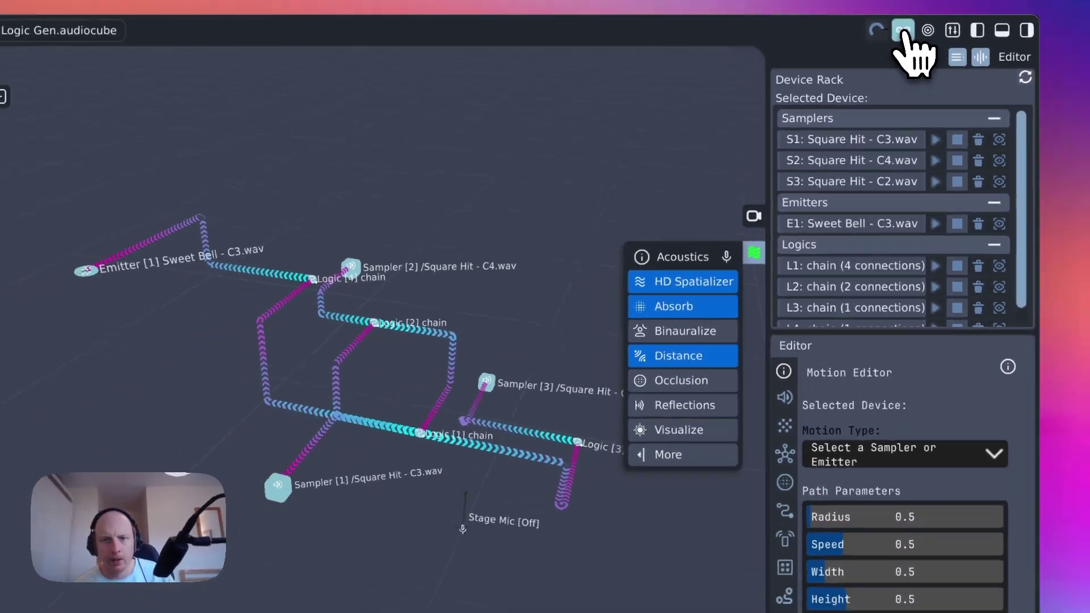
pyautogui.click(915, 26)
pyautogui.click(915, 26)
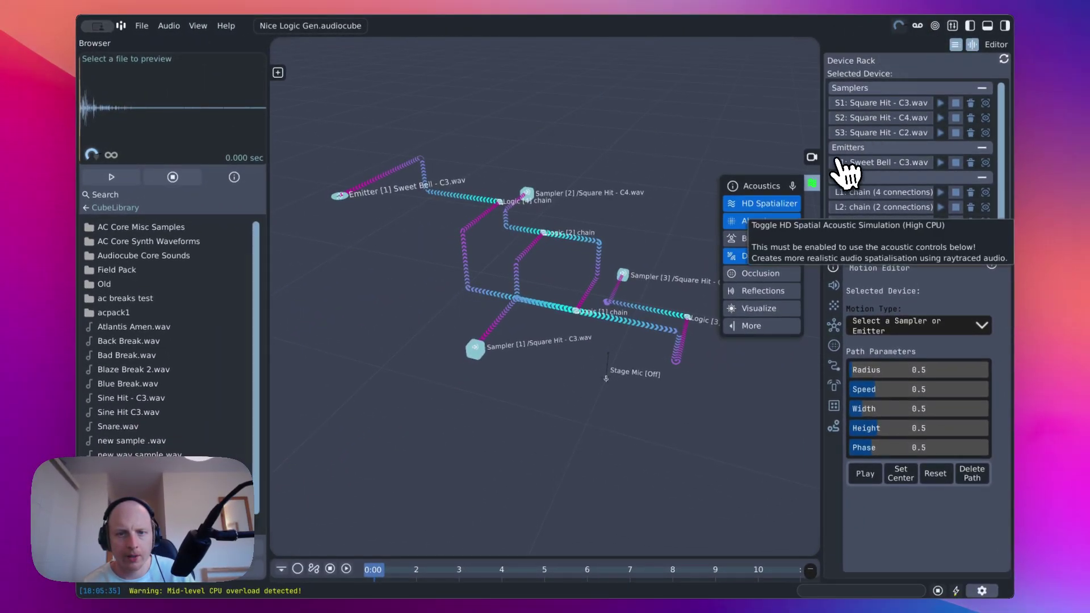
pyautogui.click(815, 185)
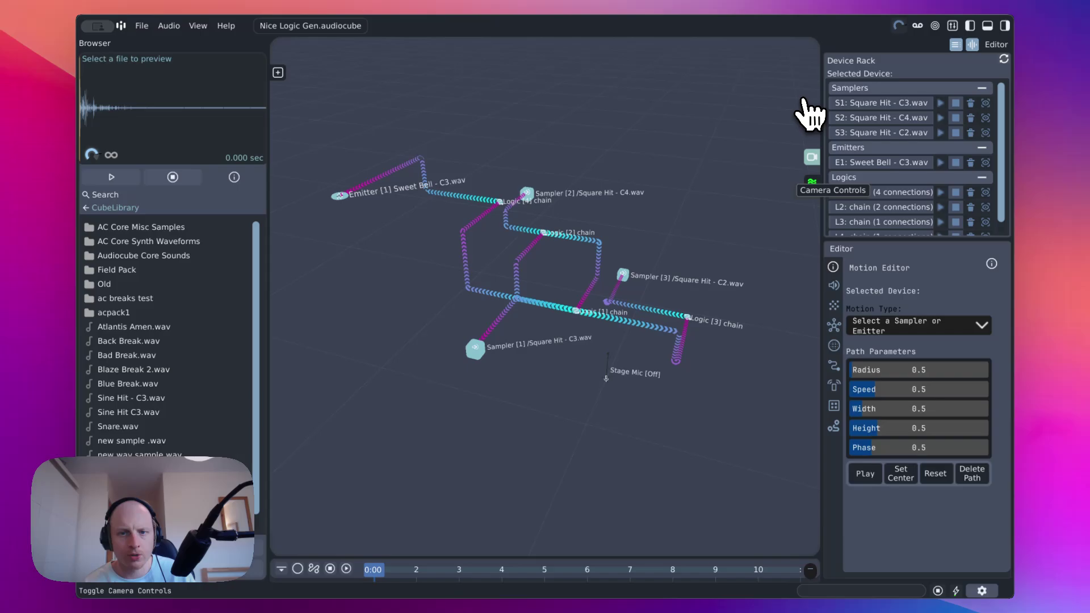
# Show the camera controls and try rotating the stage view with the axis gizmo.
pyautogui.moveTo(787, 76)
pyautogui.mouseDown()
pyautogui.moveTo(756, 51)
pyautogui.moveTo(790, 79)
pyautogui.mouseUp()
pyautogui.click(796, 80)
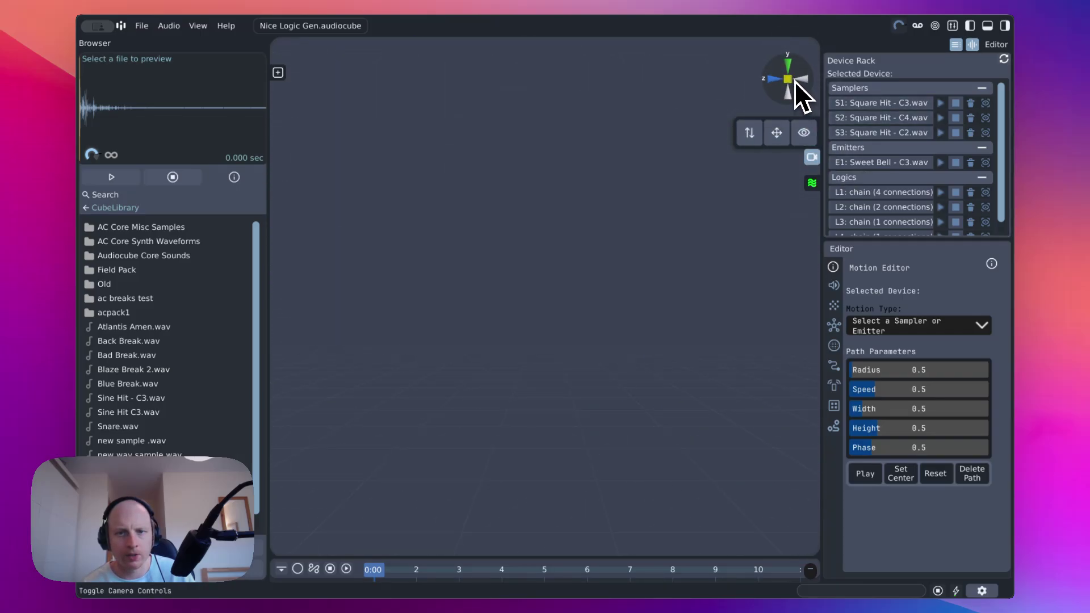
pyautogui.moveTo(605, 281); pyautogui.dragTo(547, 307, button='right')
pyautogui.click(787, 81)
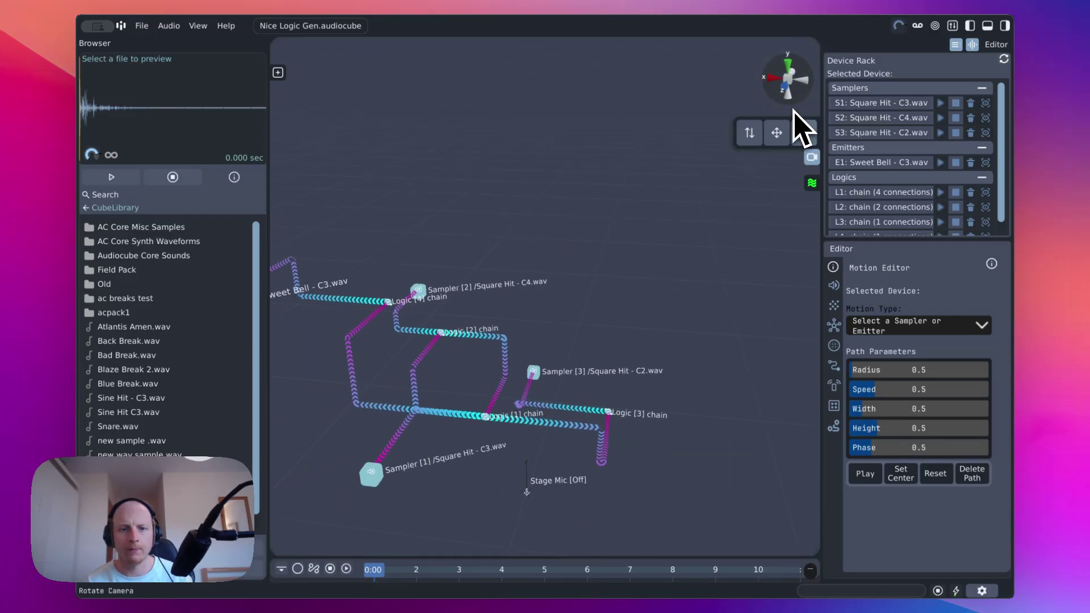
pyautogui.press('a')
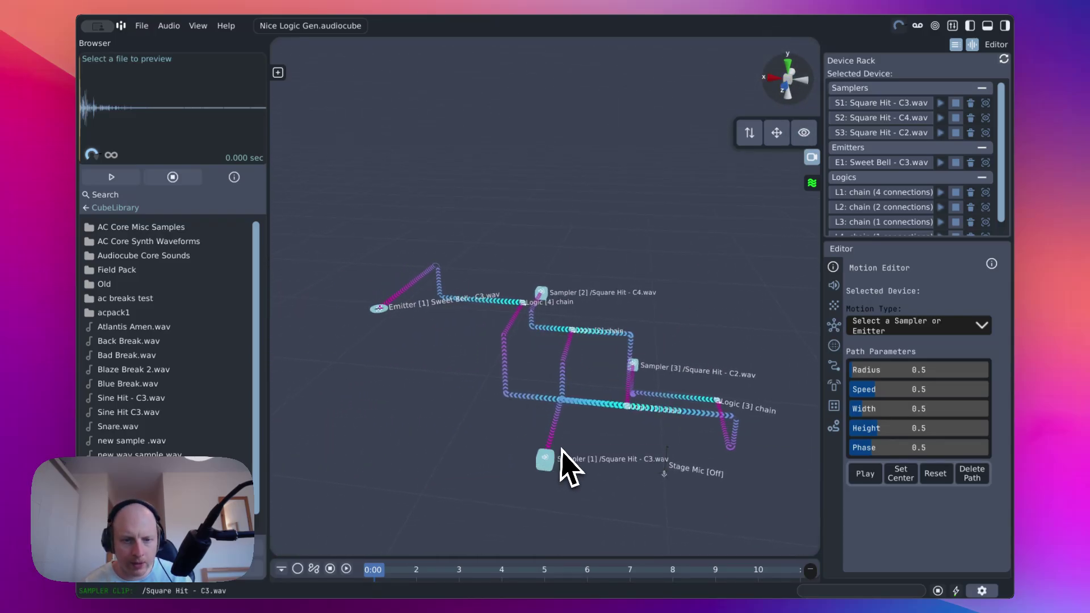
# Select the Logic [2] chain on the stage and start playback.
pyautogui.click(565, 331)
pyautogui.press('space')
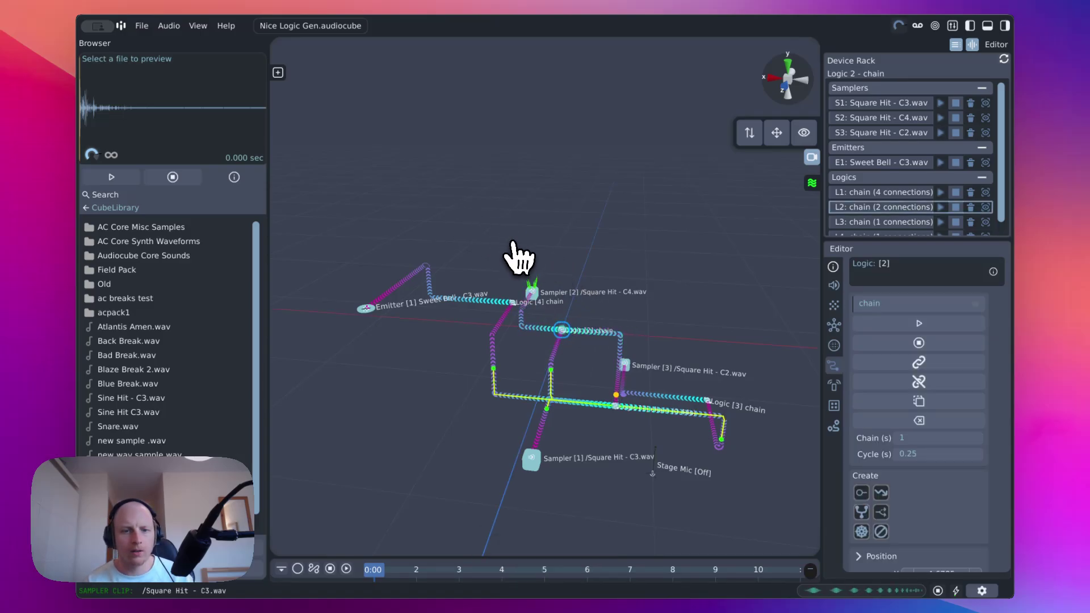
pyautogui.moveTo(543, 277); pyautogui.dragTo(544, 280, button='right')
pyautogui.press('Tab')
pyautogui.press('Tab')
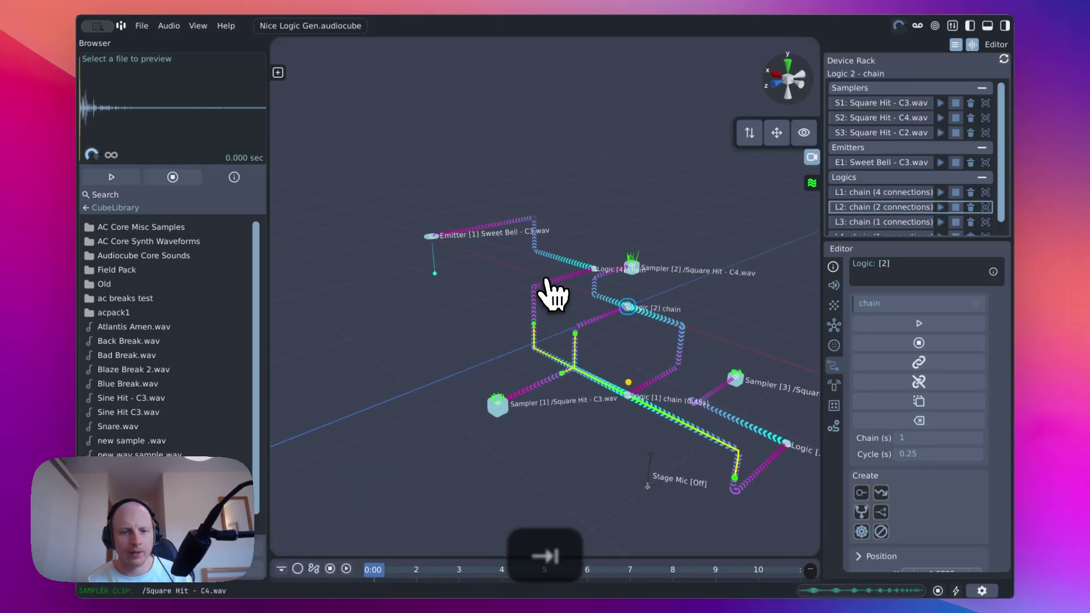
pyautogui.press('s')
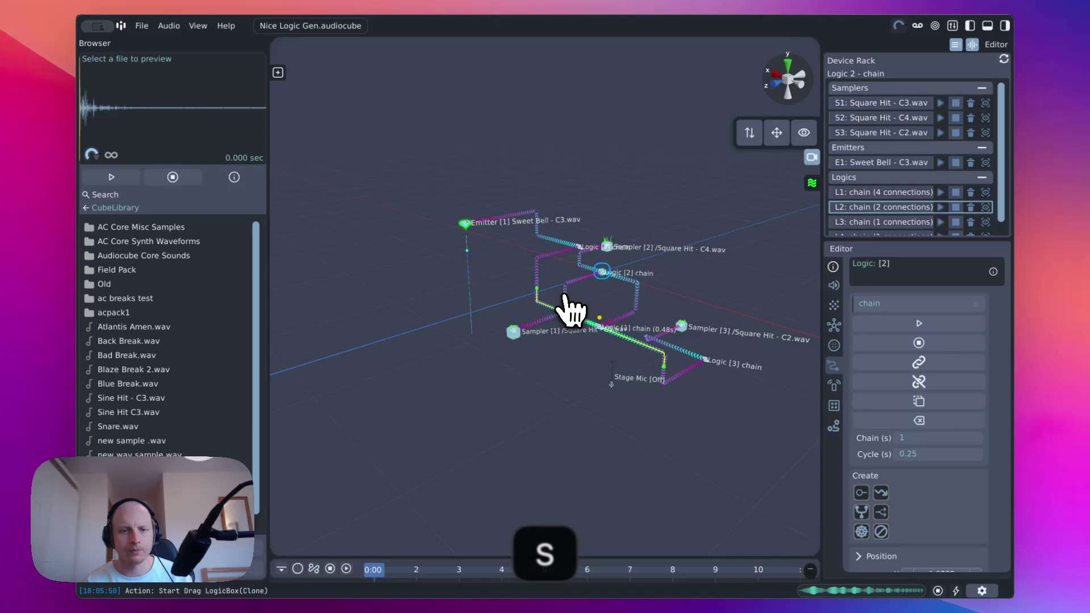
# Open the mixer, lower the master fader and close the mixer.
pyautogui.press('Tab')
pyautogui.moveTo(765, 489); pyautogui.dragTo(756, 515)
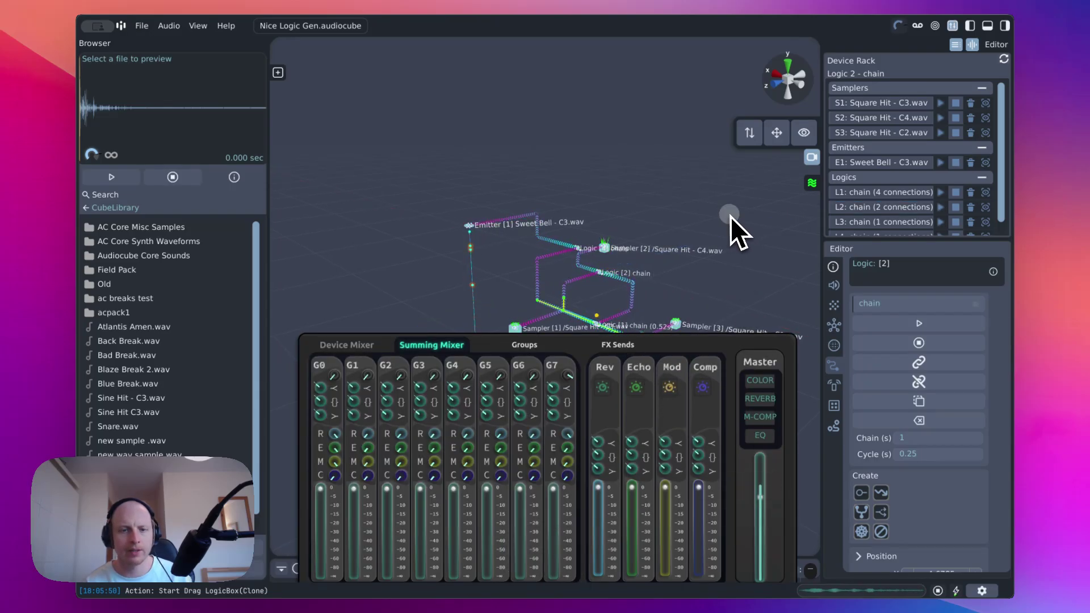
pyautogui.press('Tab')
# Review the view options, including gridded connection lines and the list of color themes.
pyautogui.click(209, 29)
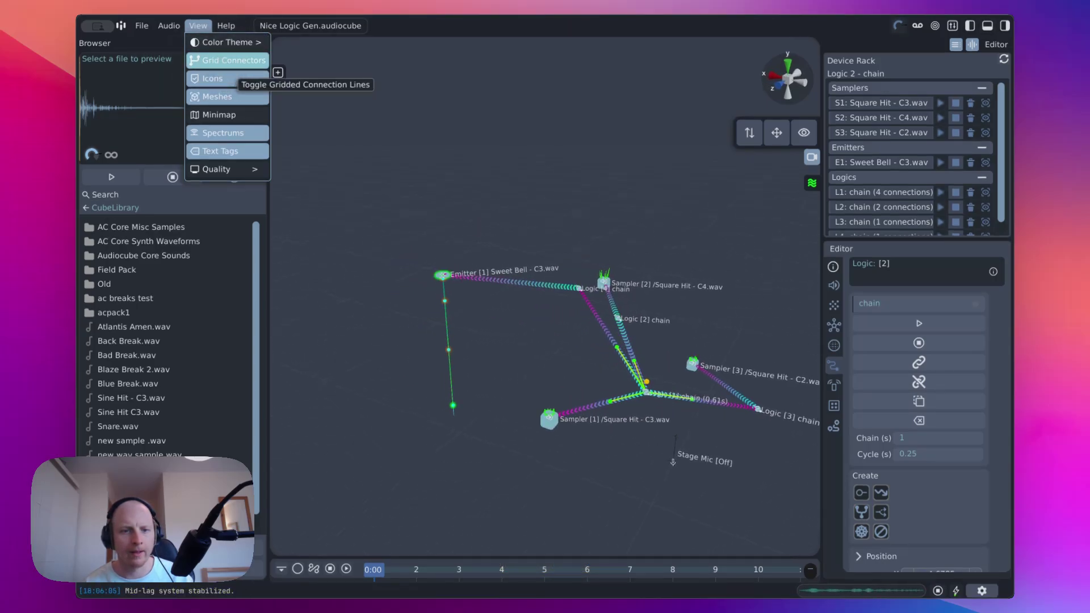
pyautogui.click(223, 45)
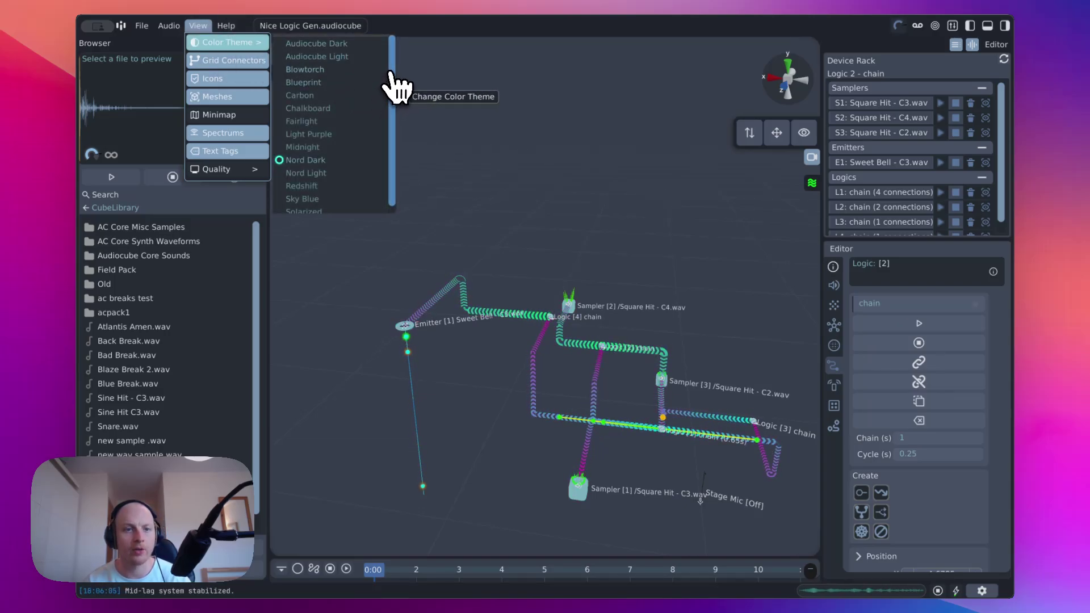
pyautogui.moveTo(393, 68); pyautogui.dragTo(394, 102)
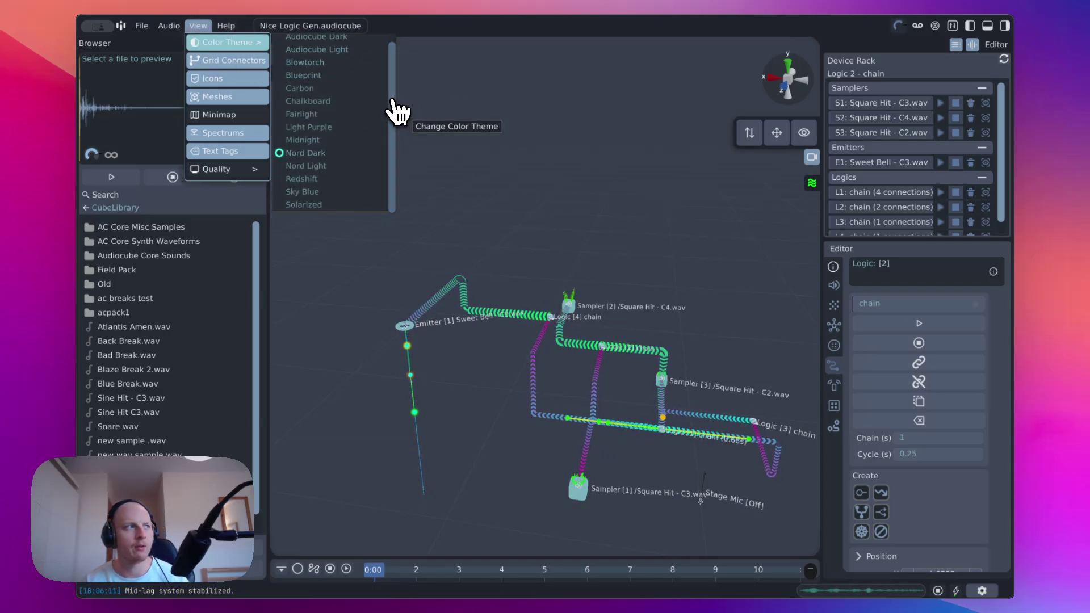
pyautogui.click(200, 27)
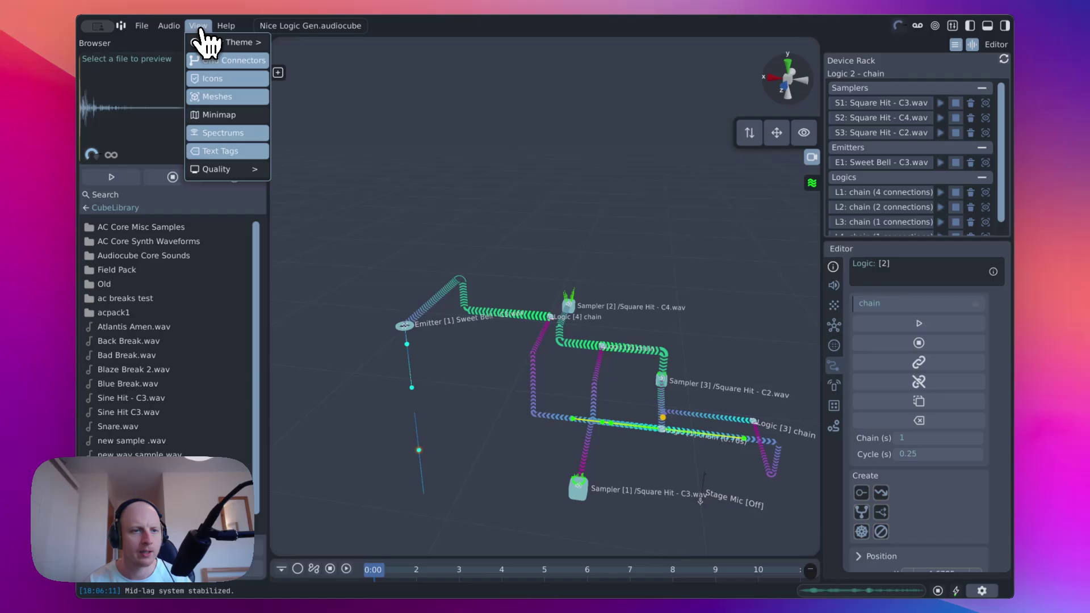
pyautogui.click(198, 28)
# Show the list of creatable devices beside the stage and hide the browser, timeline and editor panels.
pyautogui.click(279, 74)
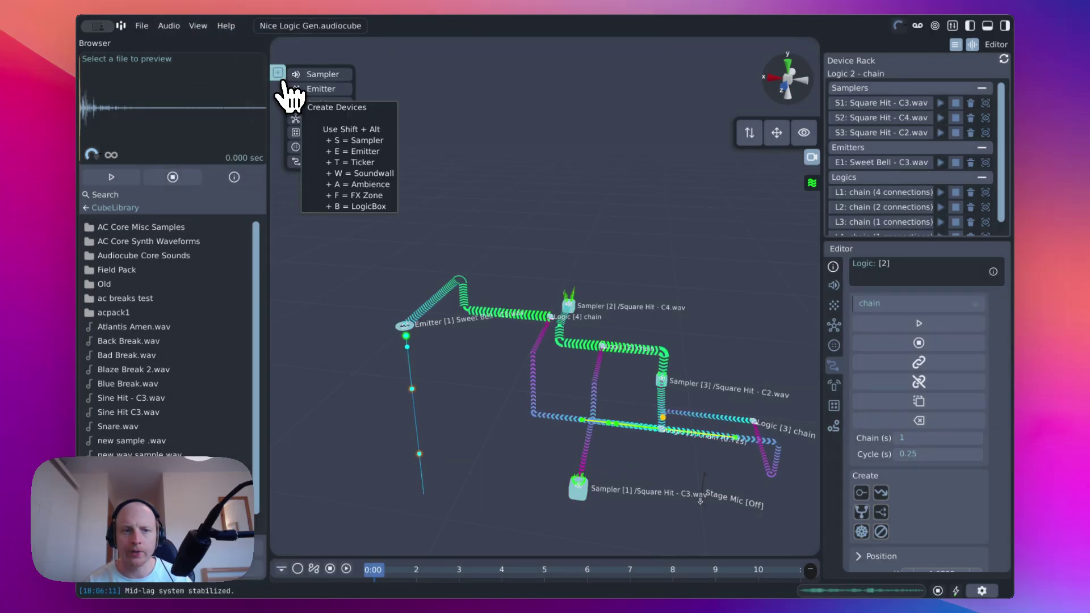
pyautogui.press('a')
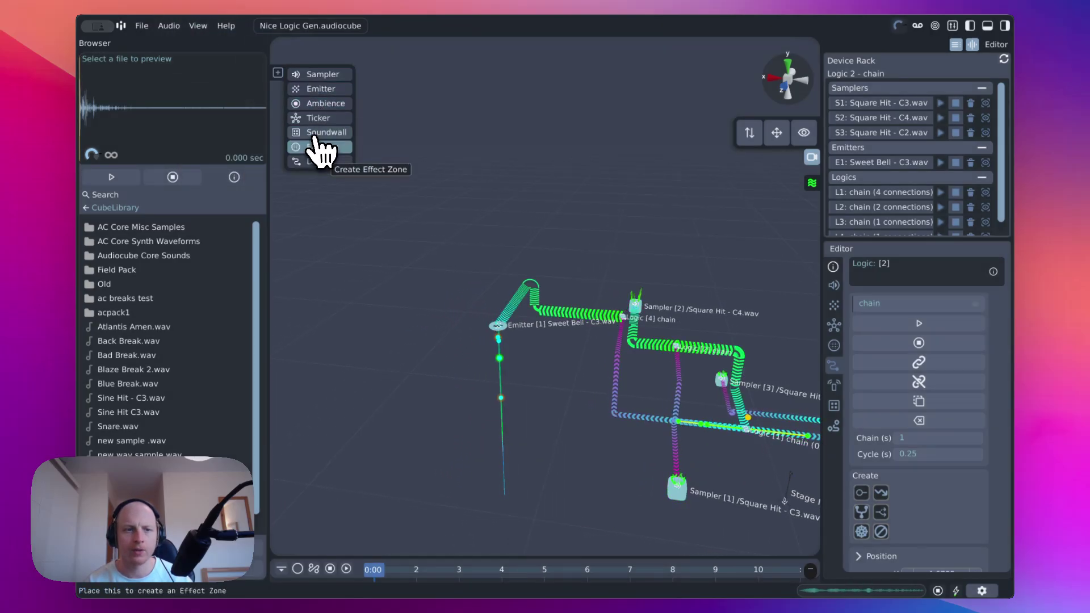
pyautogui.moveTo(277, 74)
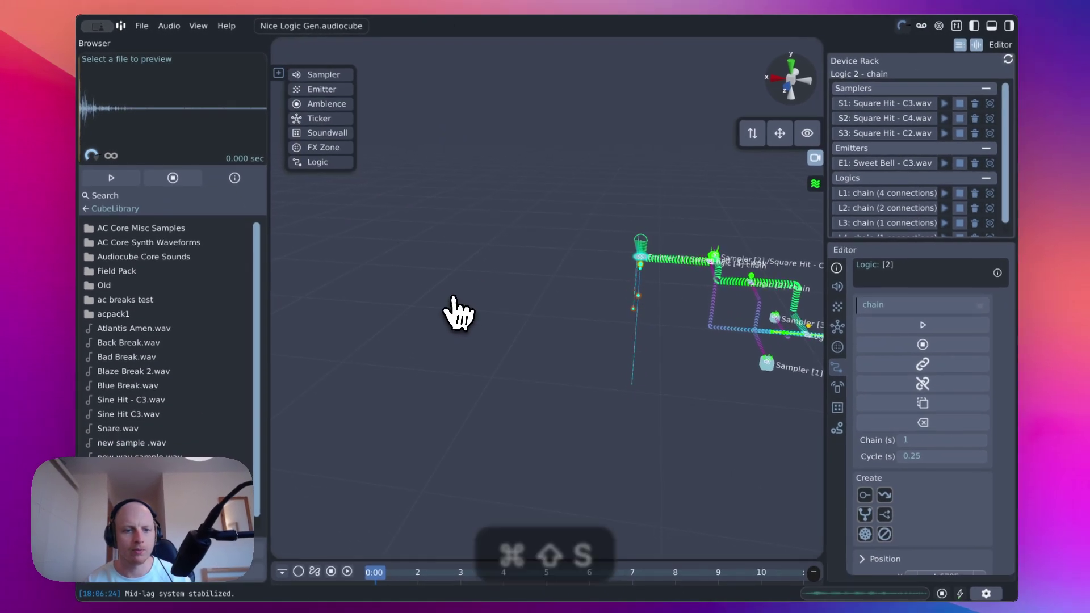
pyautogui.press('super+shift+s')
pyautogui.press('Escape')
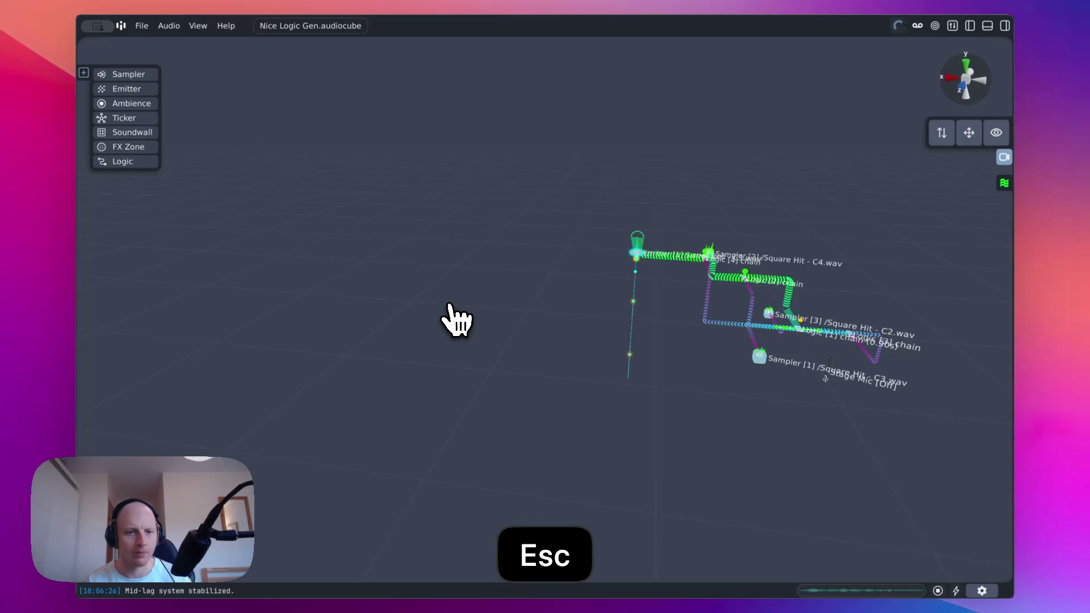
# Create a new sampler on the stage and show the editor panel for it.
pyautogui.hotkey('shift', 'alt', 'a')
pyautogui.press('w')
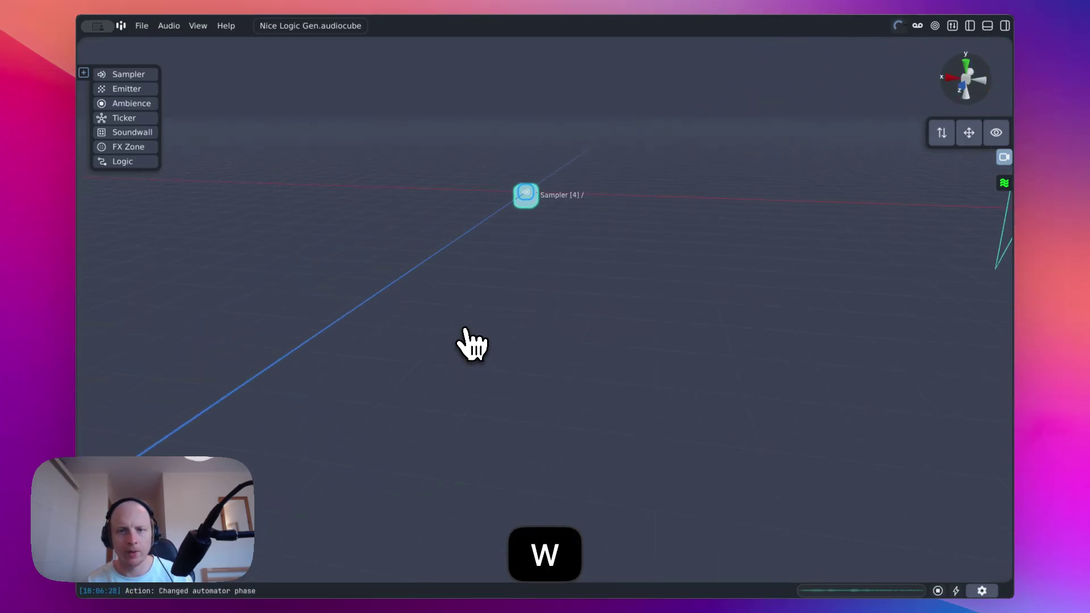
pyautogui.click(1009, 35)
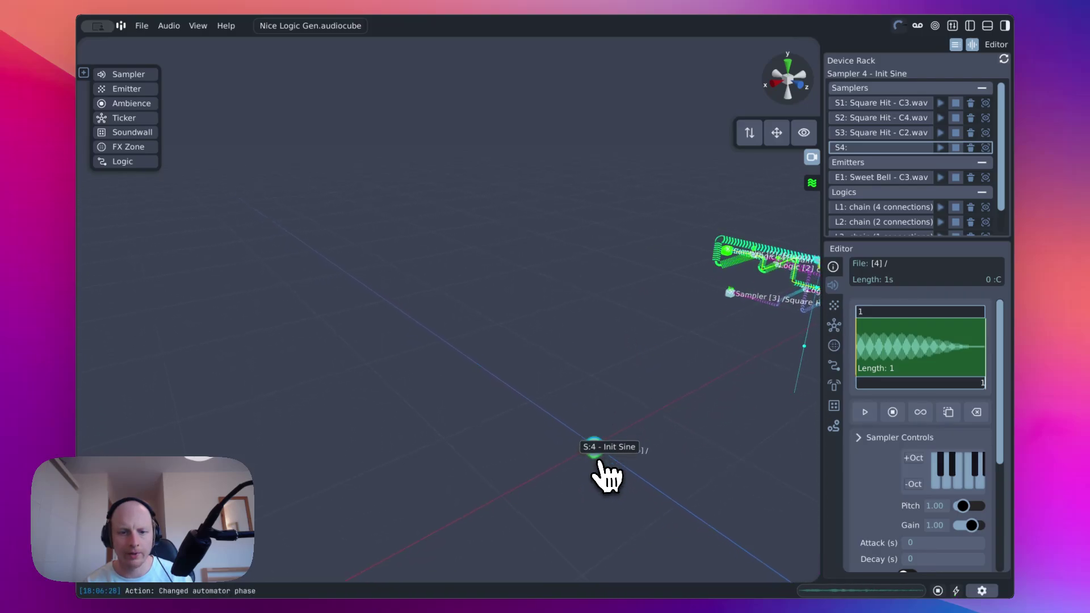
# Give Sampler 4 a FigureEight path in the motion editor and start its motion playback.
pyautogui.moveTo(408, 360)
pyautogui.mouseDown()
pyautogui.moveTo(340, 267)
pyautogui.moveTo(388, 282)
pyautogui.mouseUp()
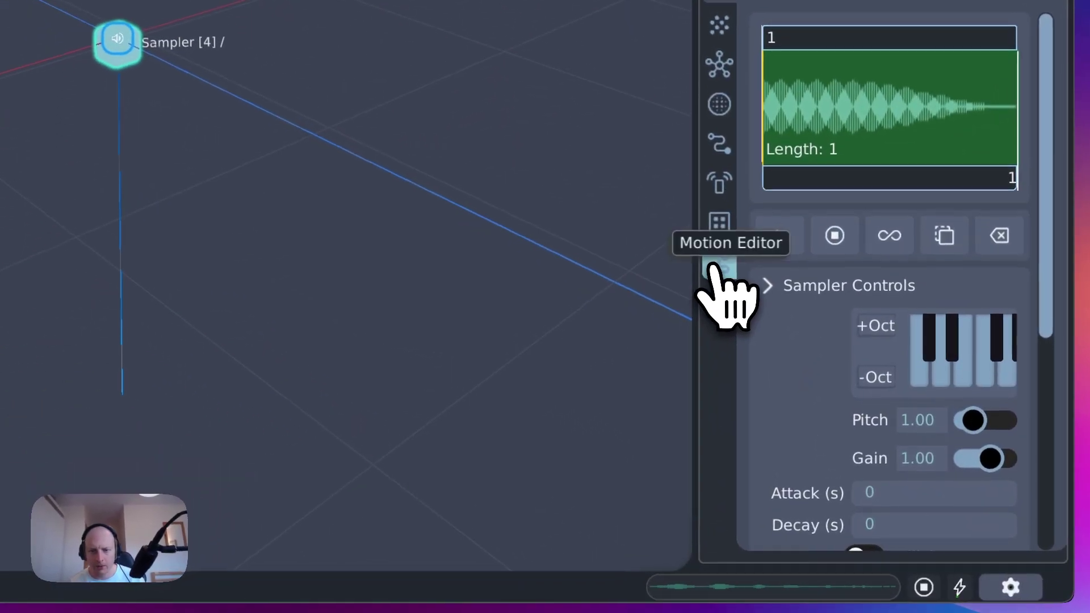
pyautogui.click(832, 426)
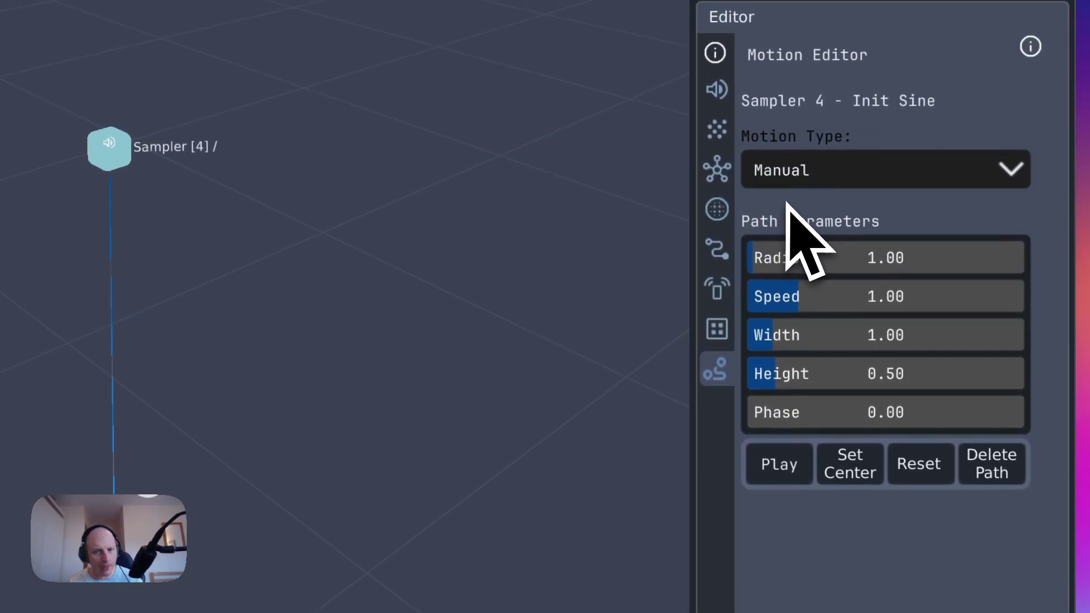
pyautogui.click(812, 171)
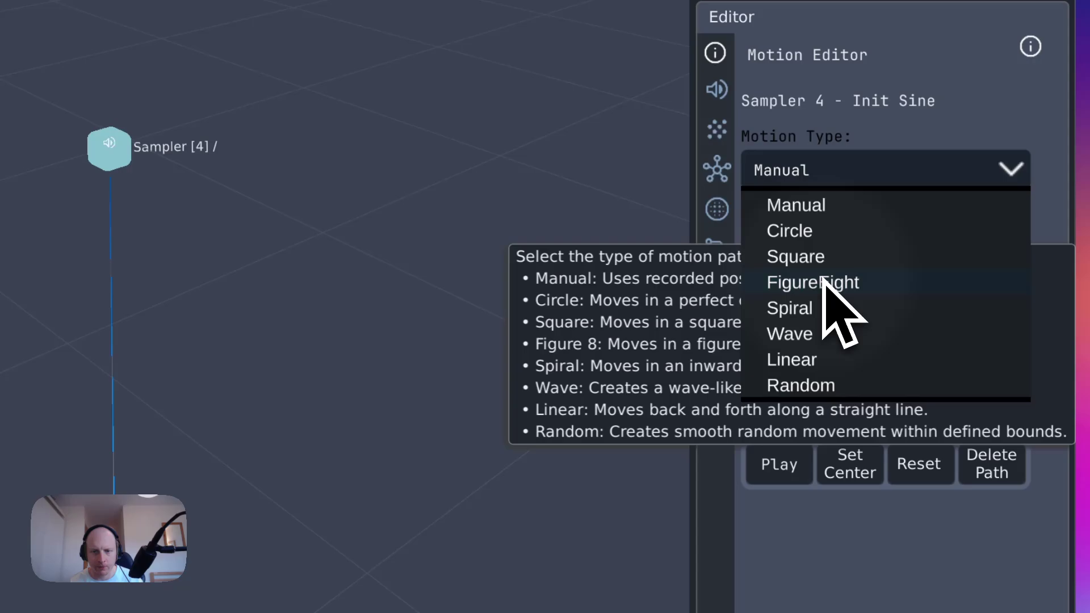
pyautogui.click(824, 282)
pyautogui.click(779, 464)
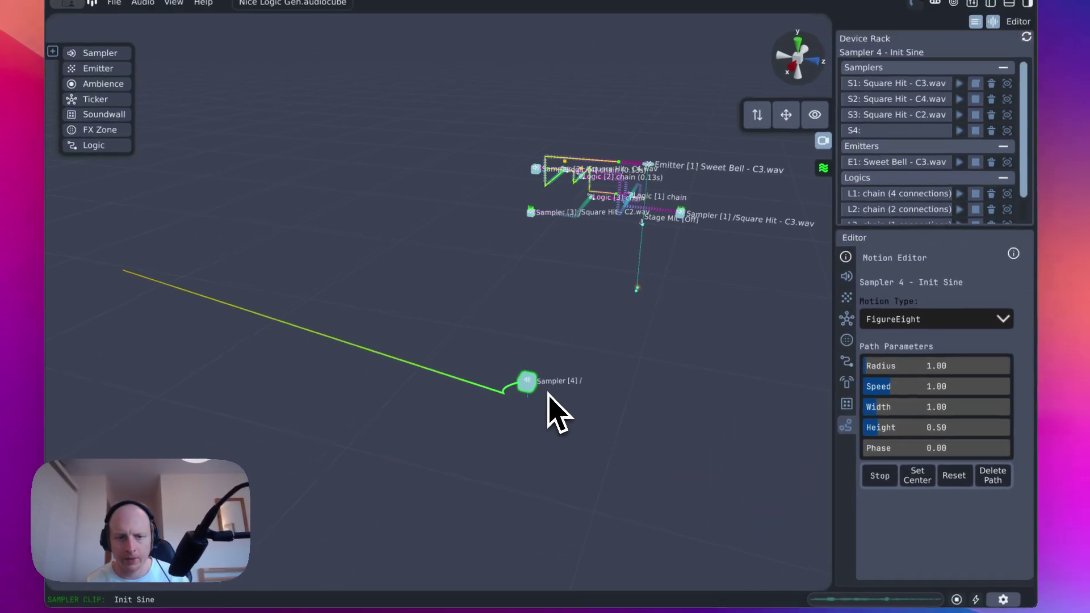
# Set the center of Sampler 4's motion path and increase its radius to 19.83.
pyautogui.click(906, 478)
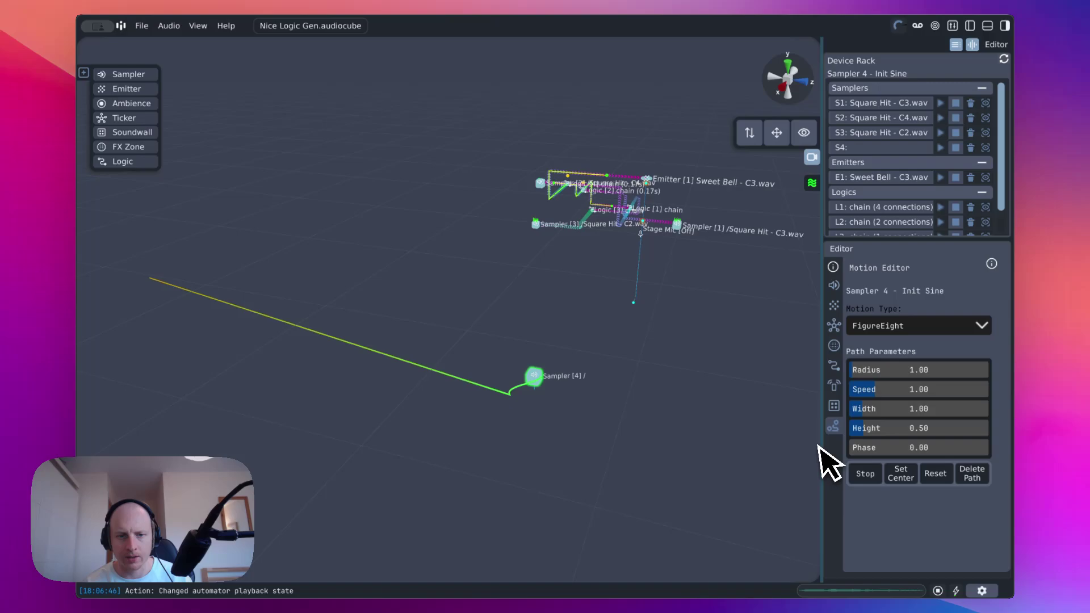
pyautogui.press('s')
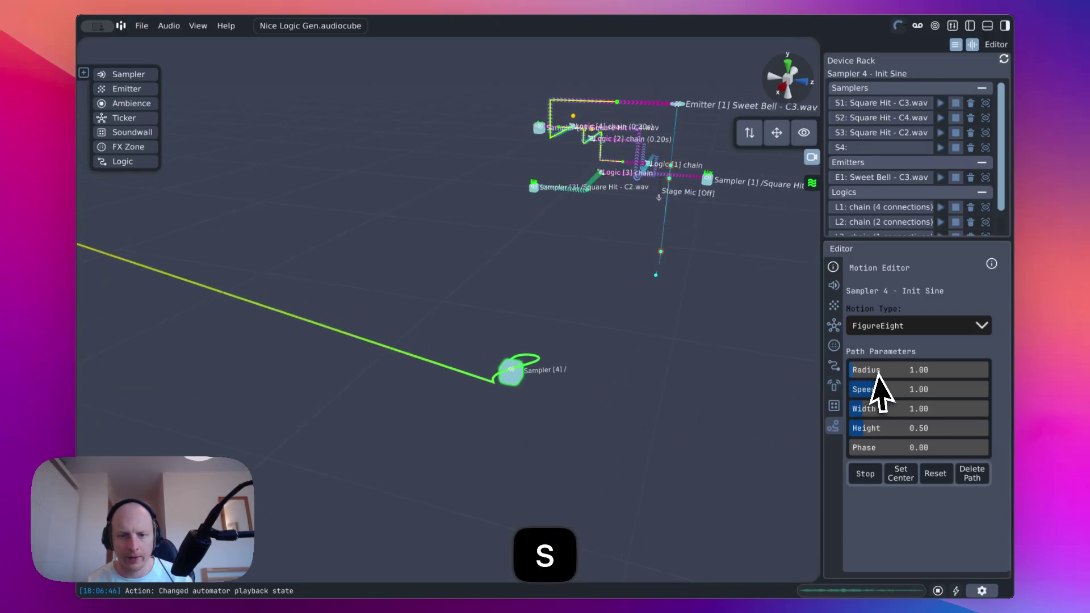
pyautogui.moveTo(892, 373); pyautogui.dragTo(904, 373)
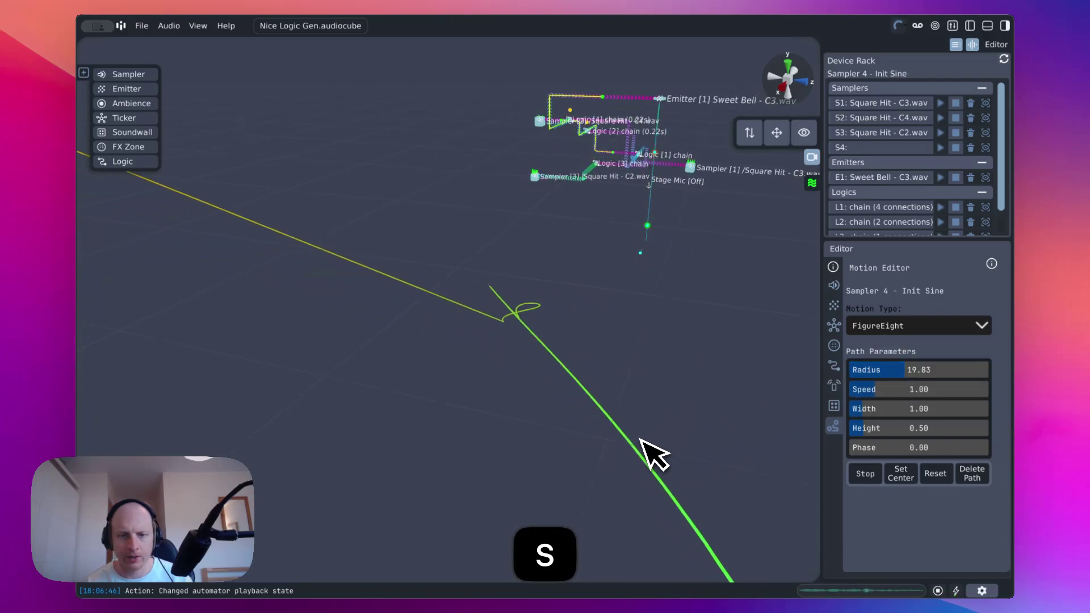
# Select the moving Sampler 4 on the stage and make the camera follow it.
pyautogui.press('d')
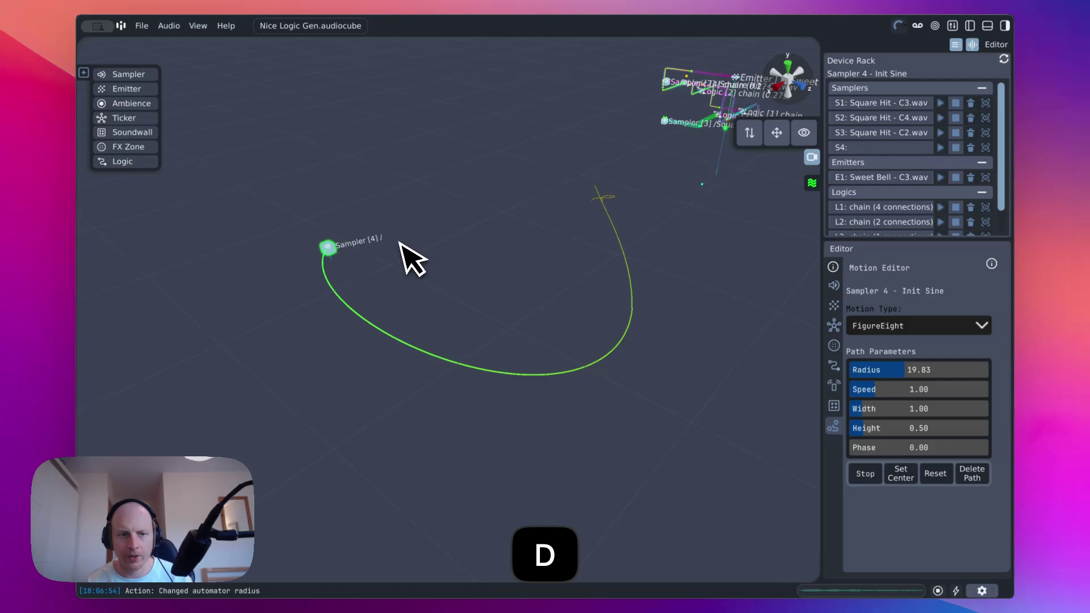
pyautogui.press('super+f')
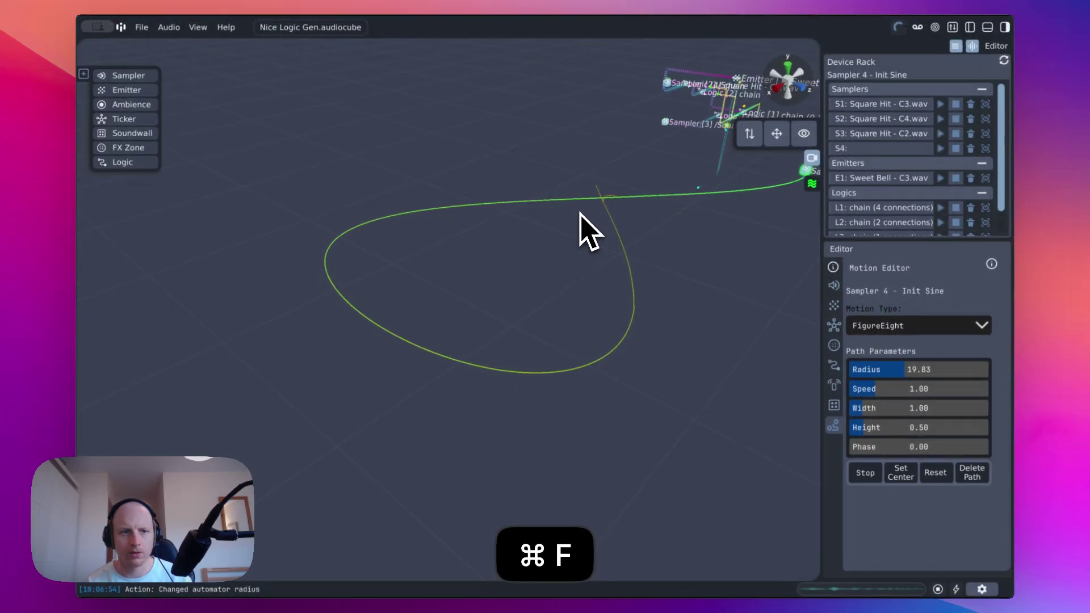
pyautogui.hotkey('ctrl', 'f')
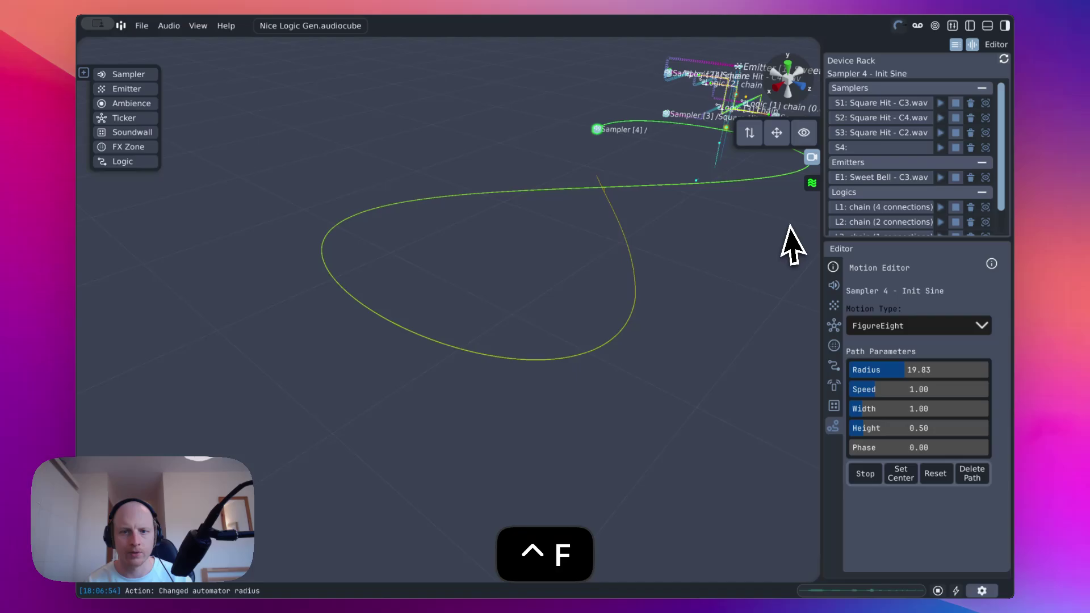
pyautogui.click(613, 197)
pyautogui.hotkey('ctrl', 'f')
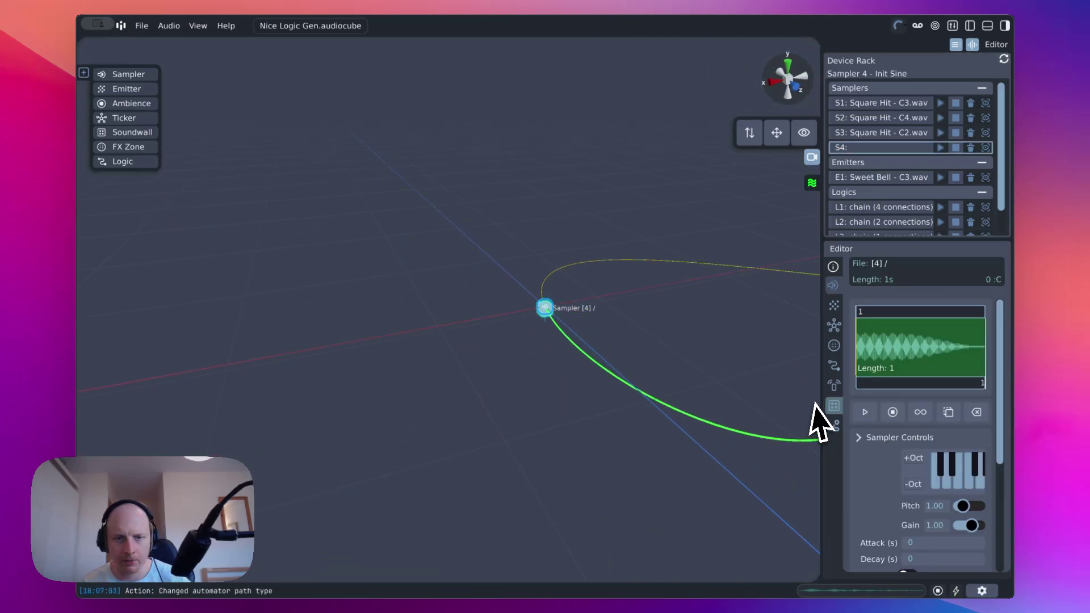
# Return to Sampler 4's motion editor and set the path speed to 3.67 and the width to 3.46.
pyautogui.click(833, 426)
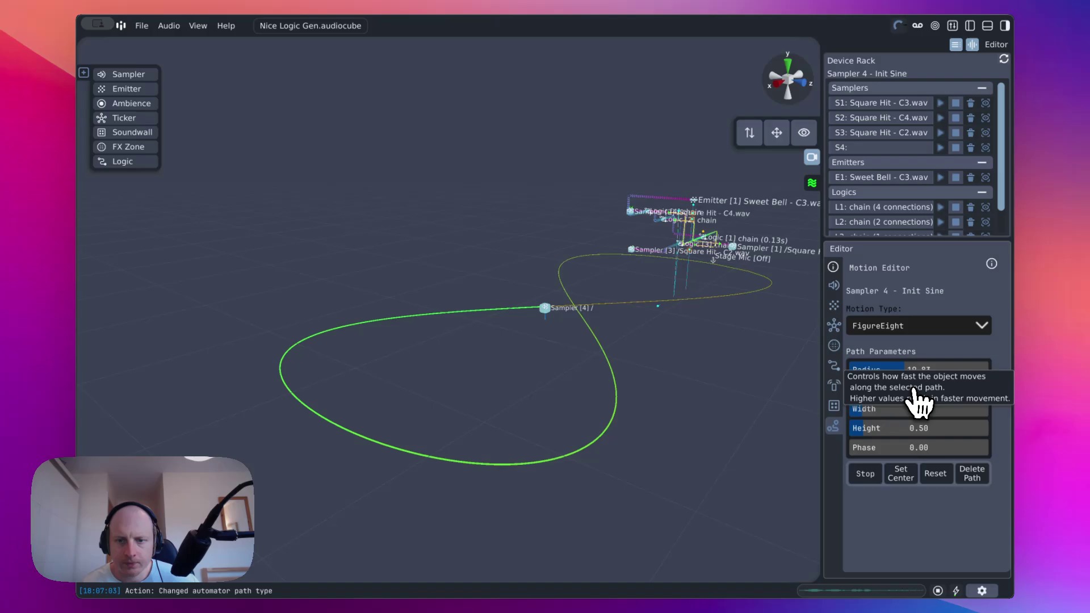
pyautogui.moveTo(925, 400); pyautogui.dragTo(958, 403)
pyautogui.moveTo(890, 413); pyautogui.dragTo(896, 413)
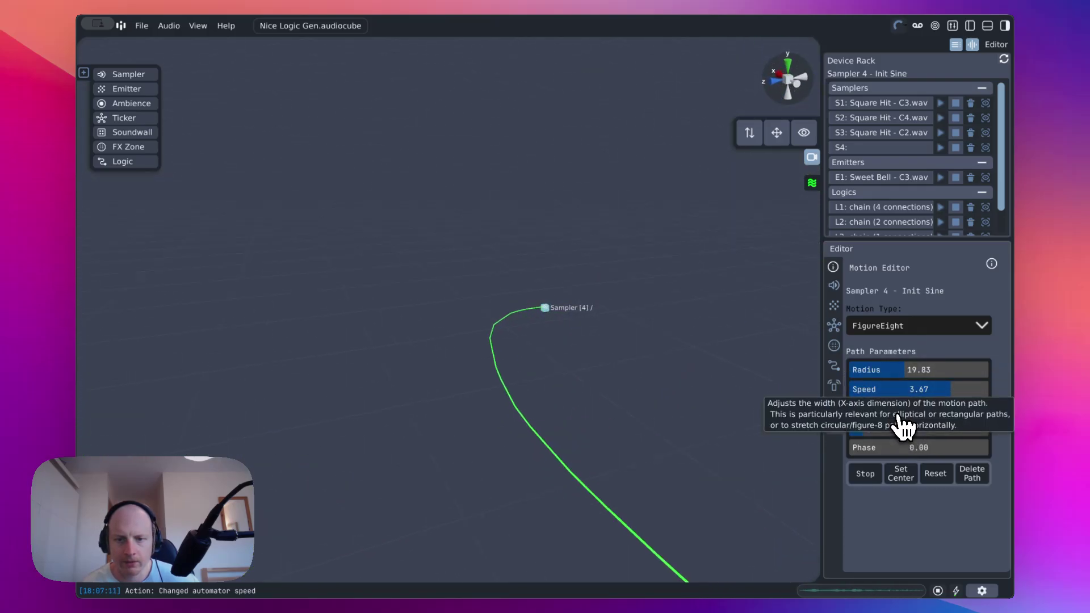
# Play Sampler 4's default sound from its sampler controls and show the file browser.
pyautogui.click(833, 302)
pyautogui.click(868, 416)
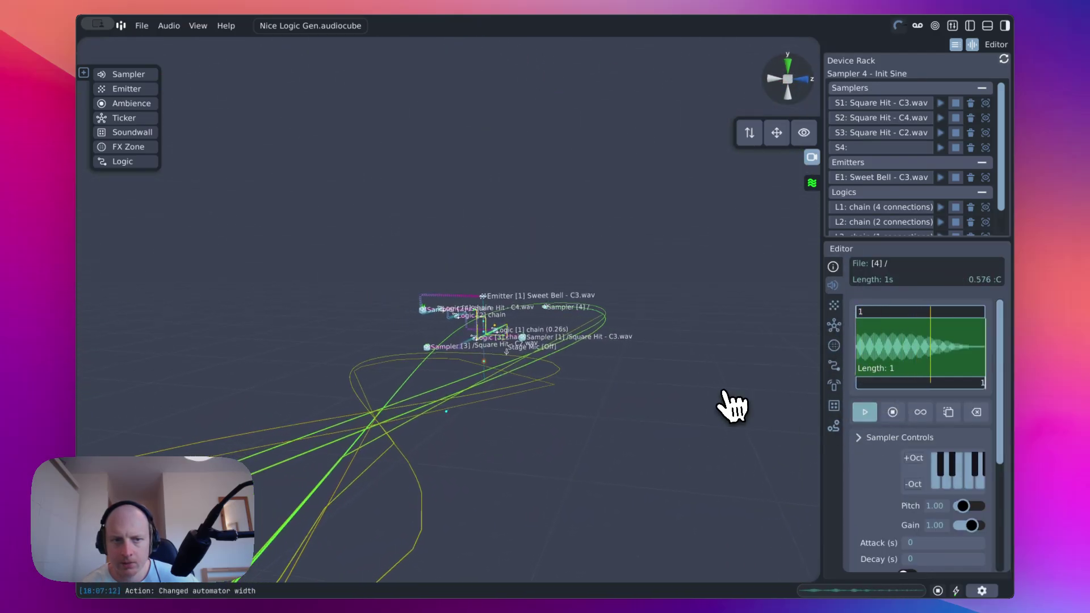
pyautogui.click(969, 25)
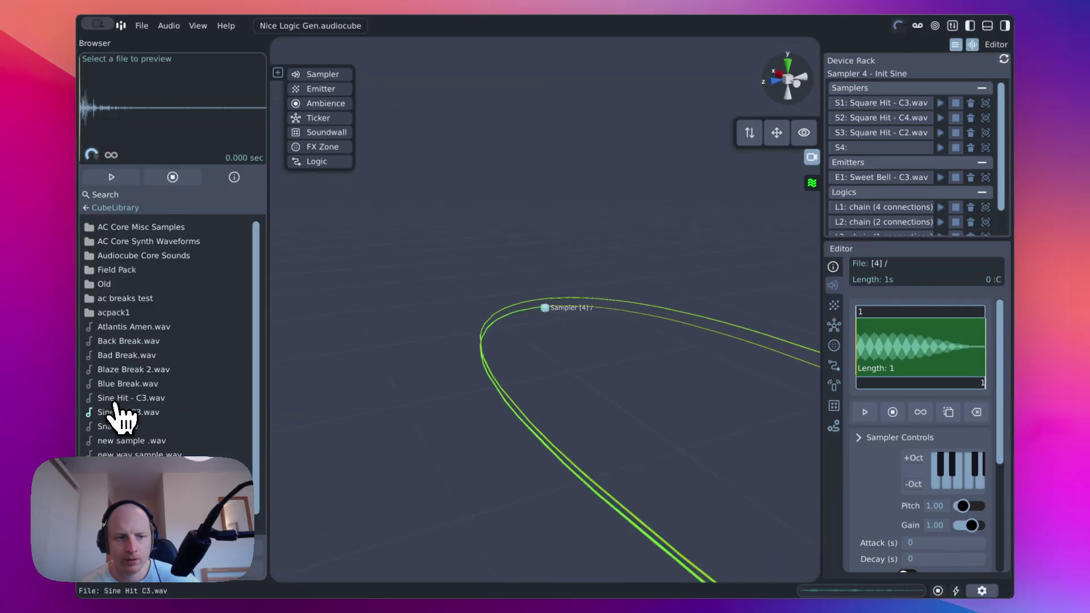
# Load Snare.wav into Sampler 4, play it looped, and replace the sample with Back Break.wav.
pyautogui.moveTo(121, 427); pyautogui.dragTo(888, 378)
pyautogui.click(865, 412)
pyautogui.click(915, 413)
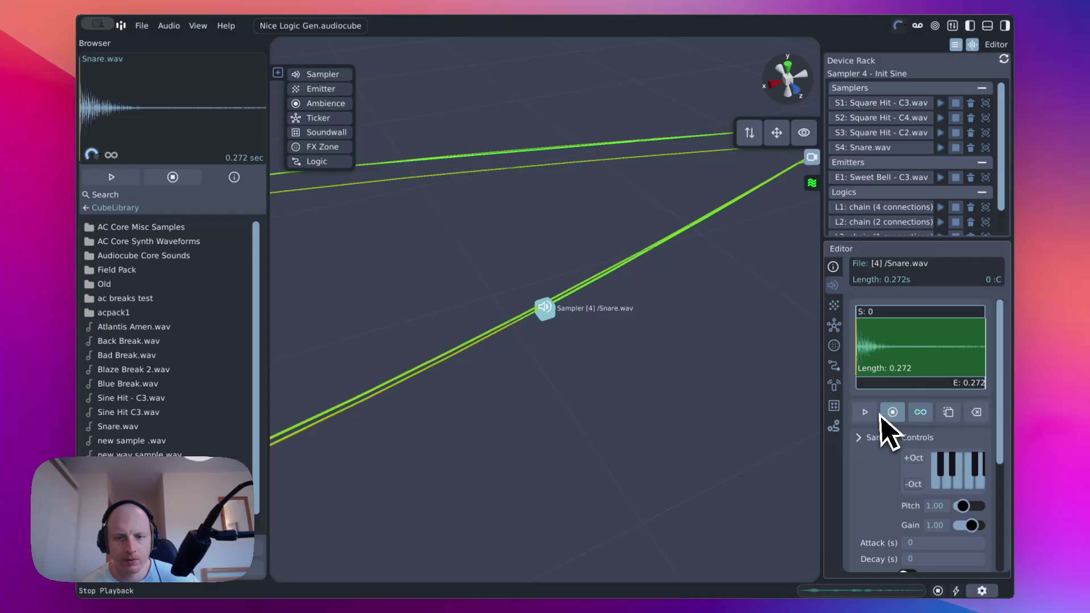
pyautogui.click(872, 416)
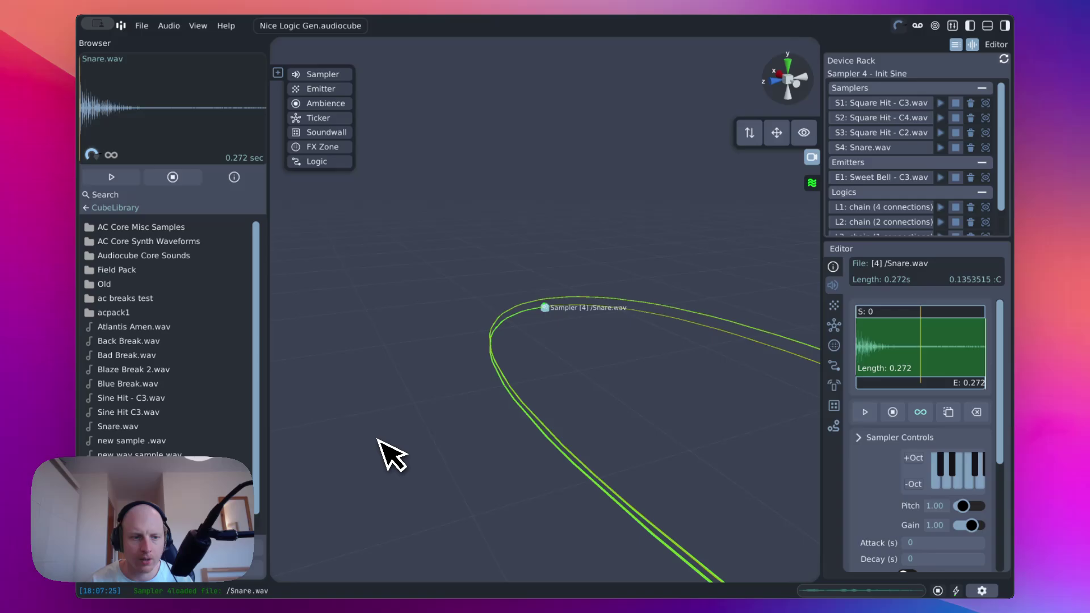
pyautogui.moveTo(134, 347); pyautogui.dragTo(905, 358)
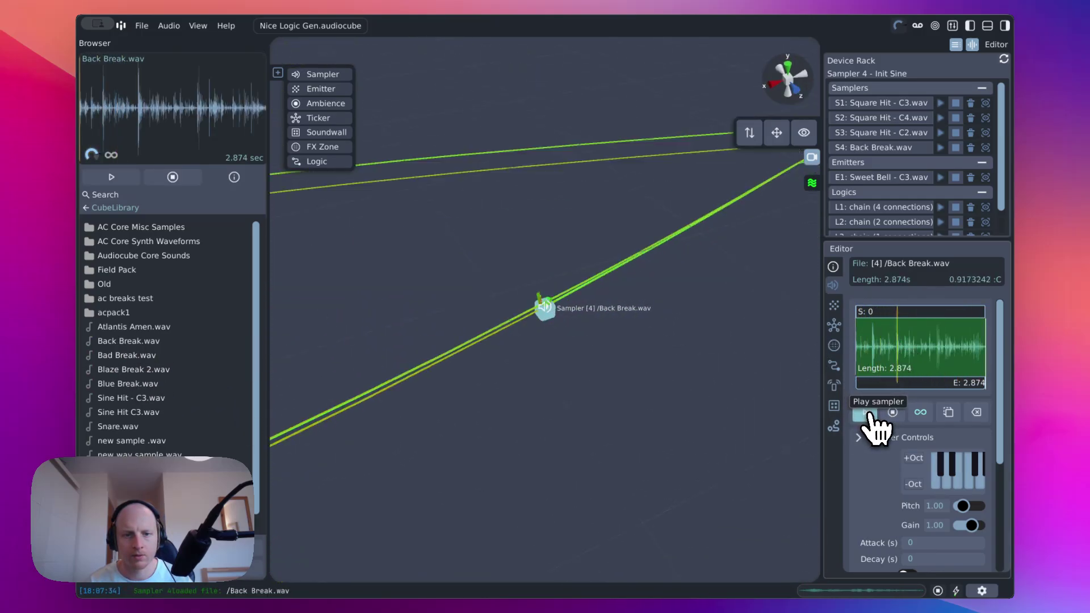
# In Sampler 4's motion editor, set the path height to 4.16 and the motion type to Random.
pyautogui.click(832, 428)
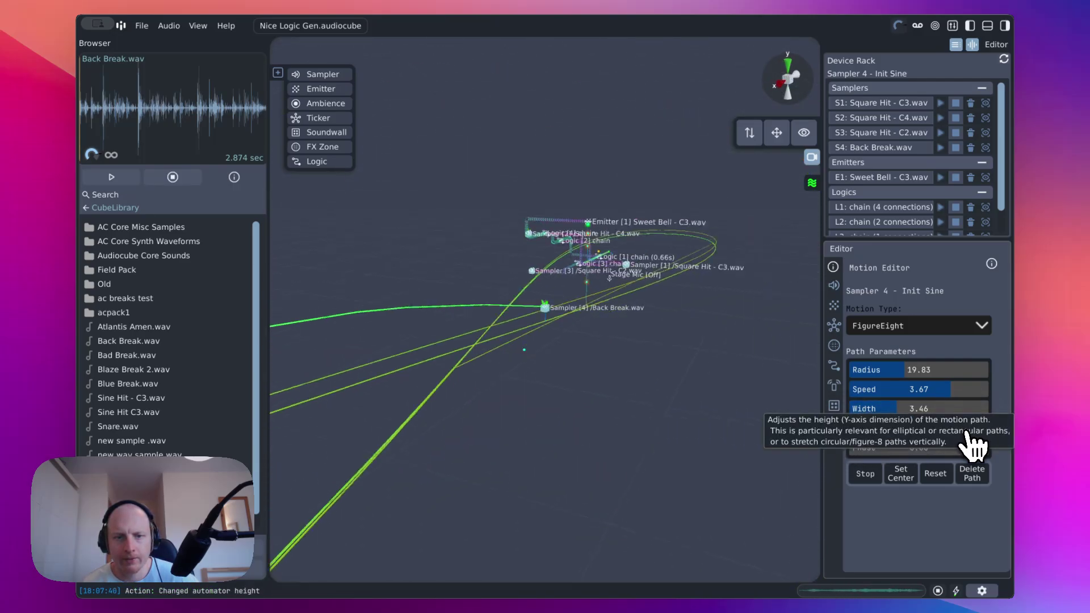
pyautogui.click(915, 326)
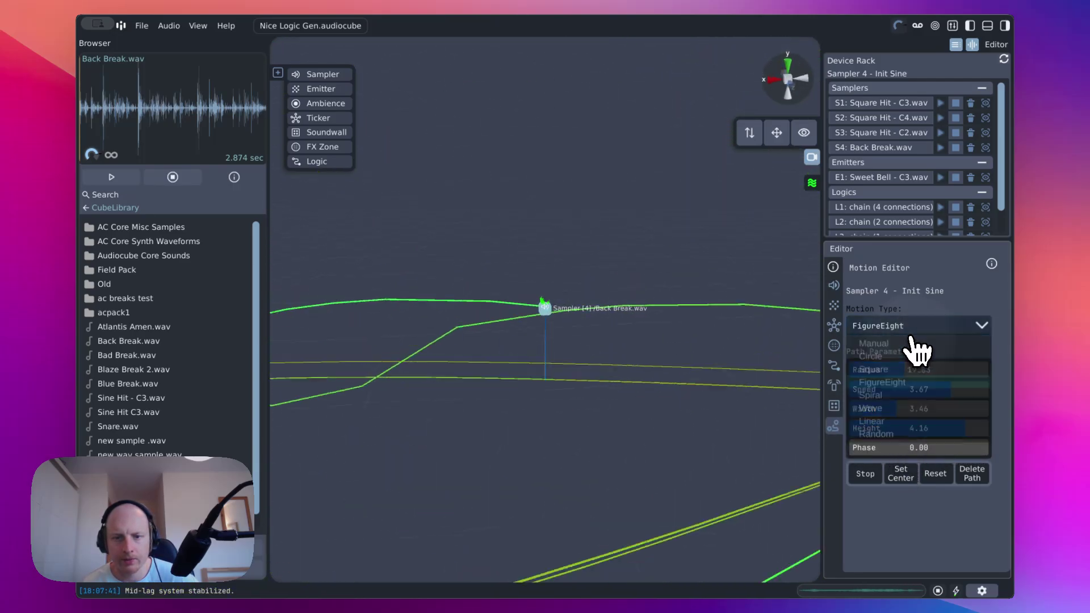
pyautogui.click(875, 433)
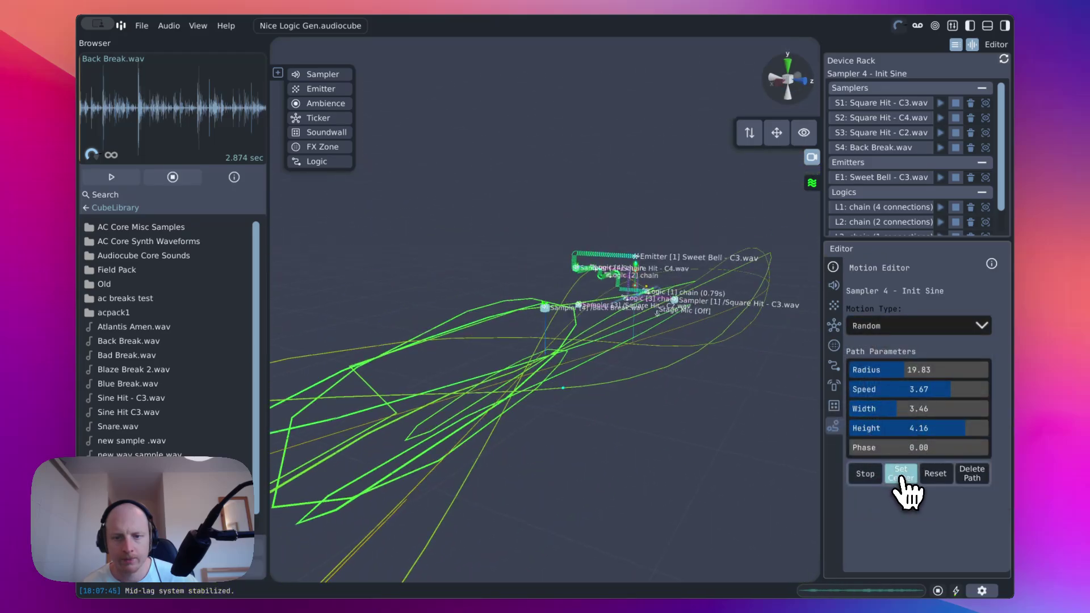
pyautogui.click(878, 476)
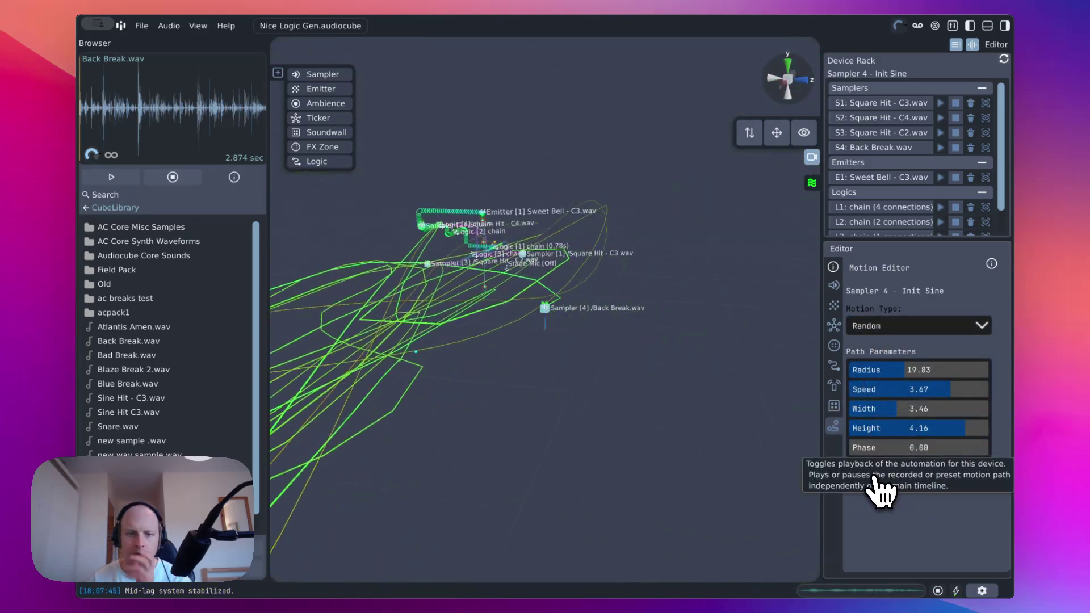
# Slow Sampler 4's path speed to 0.89 and change its motion type to Square.
pyautogui.moveTo(921, 391); pyautogui.dragTo(873, 396)
pyautogui.click(934, 328)
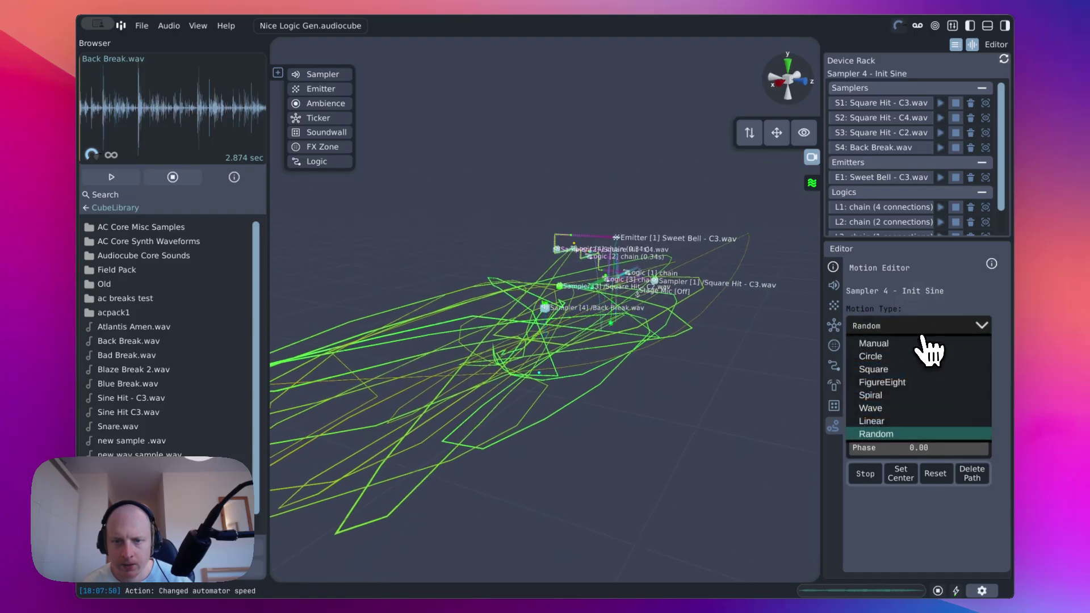
pyautogui.click(889, 374)
# Create a soundwall in an empty area of the stage.
pyautogui.click(670, 369)
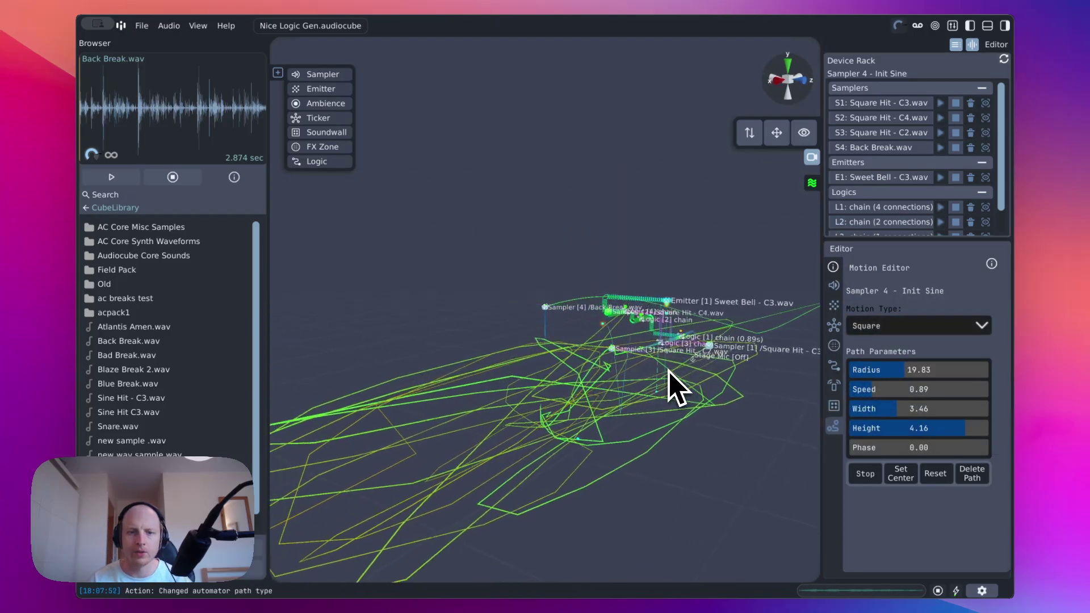
pyautogui.press('s')
pyautogui.moveTo(642, 357); pyautogui.dragTo(566, 307, button='right')
pyautogui.press('w')
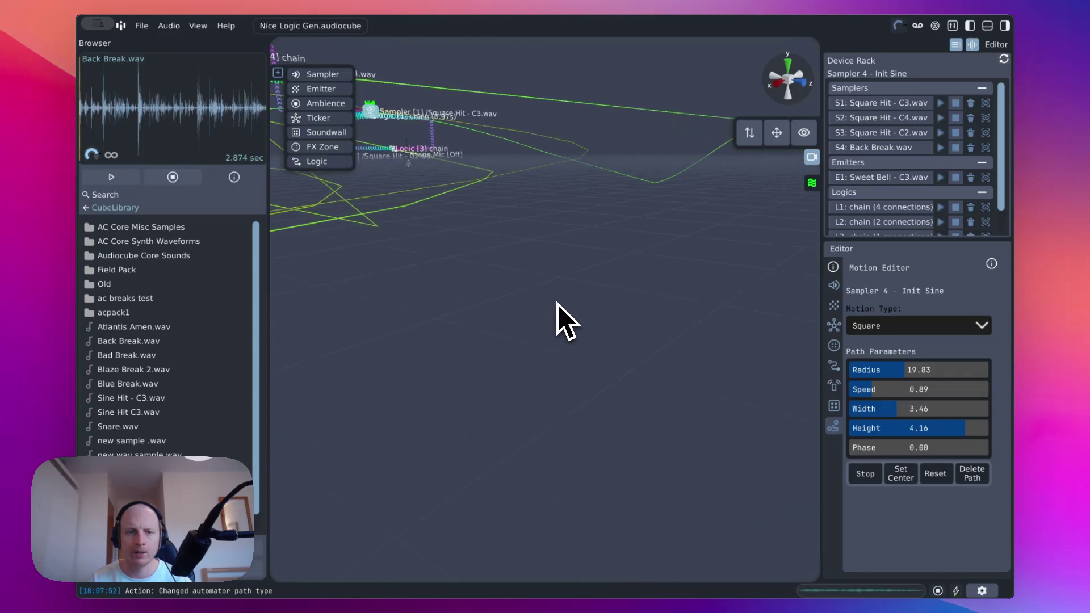
pyautogui.moveTo(506, 258); pyautogui.dragTo(546, 309, button='right')
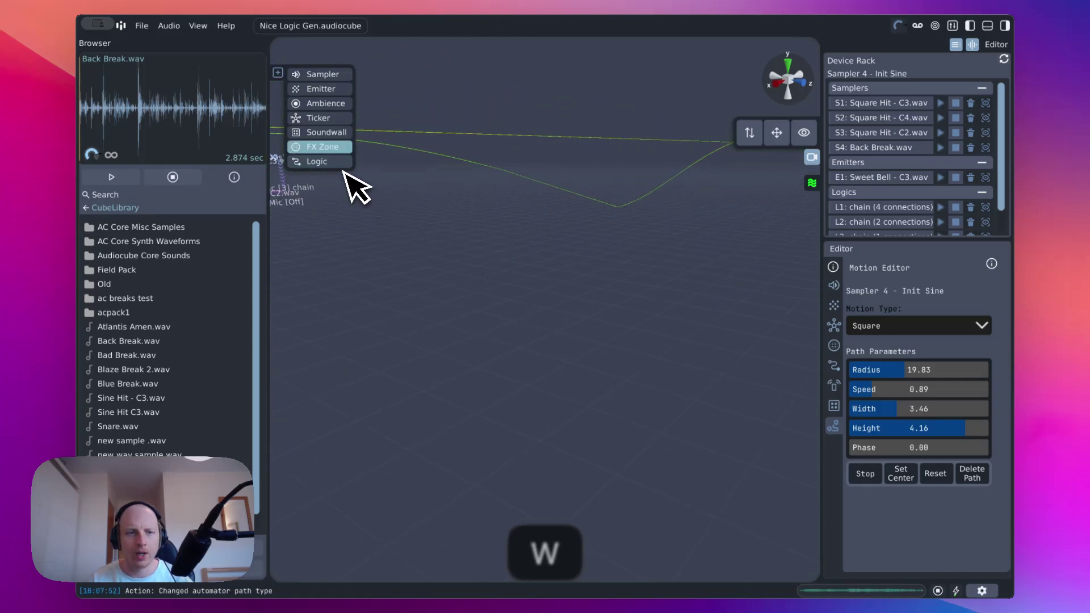
pyautogui.click(499, 279)
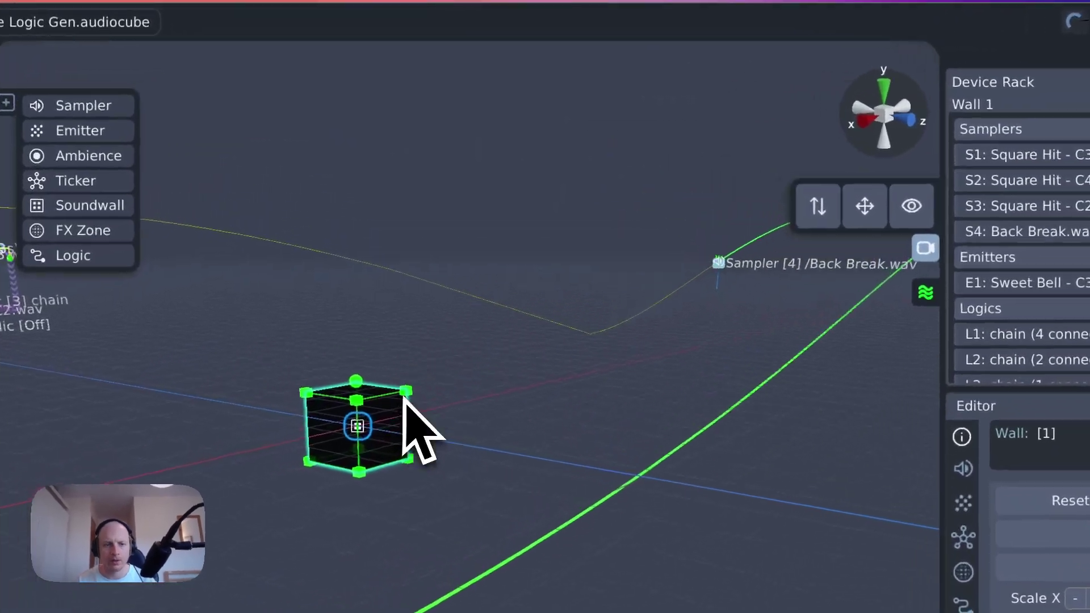
# Reshape the soundwall with its handles to a scale of about 3.4 × 3.0 × 4.3 and a Y rotation of about 19.5.
pyautogui.moveTo(404, 393); pyautogui.dragTo(713, 297)
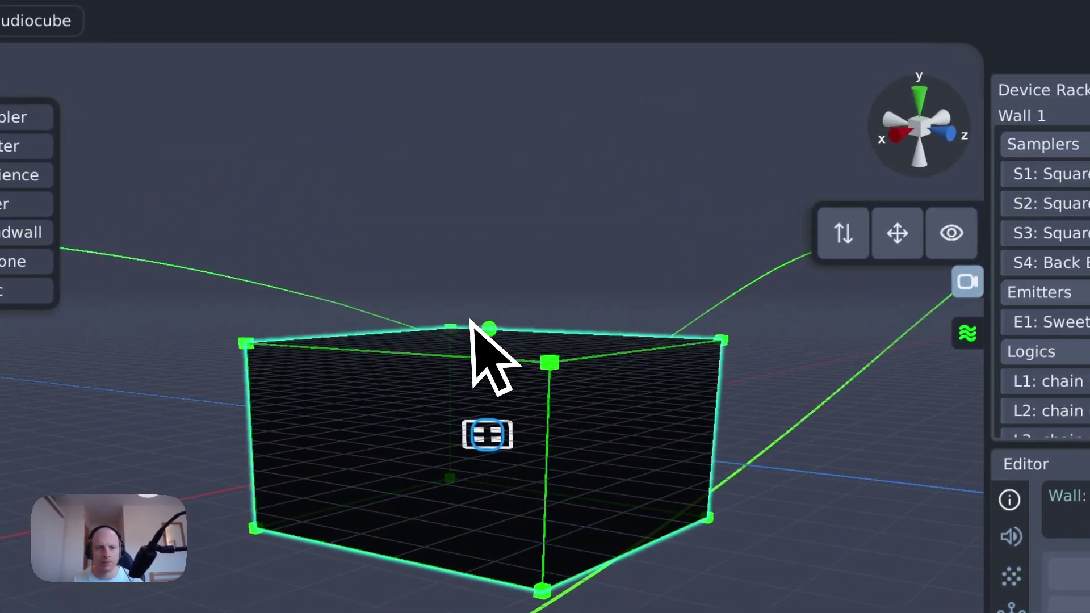
pyautogui.moveTo(487, 329); pyautogui.dragTo(458, 278)
pyautogui.moveTo(335, 567); pyautogui.dragTo(215, 585, button='right')
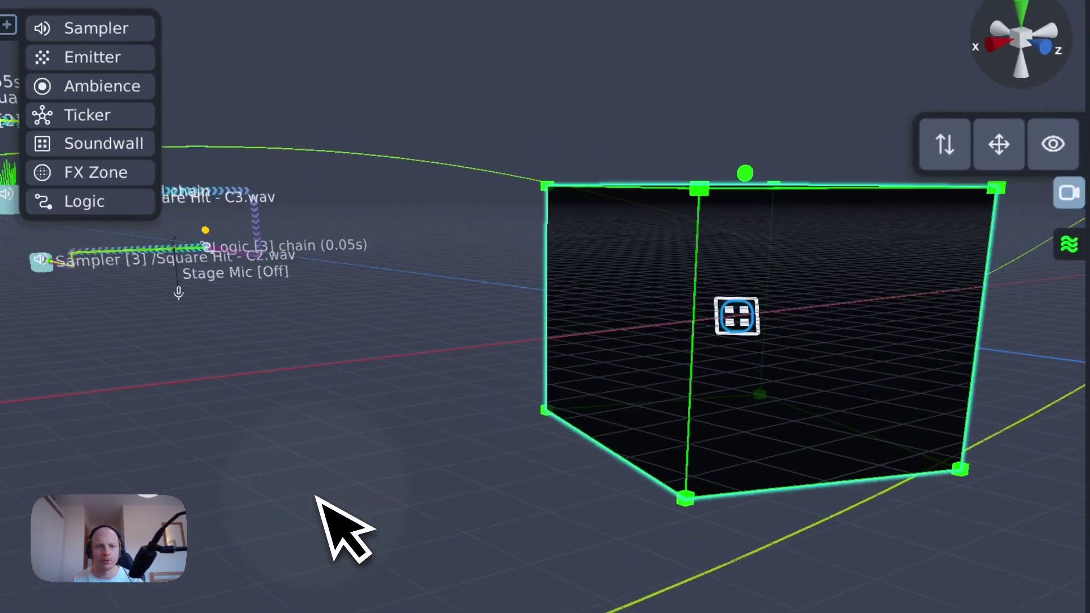
pyautogui.moveTo(315, 496); pyautogui.dragTo(478, 370, button='right')
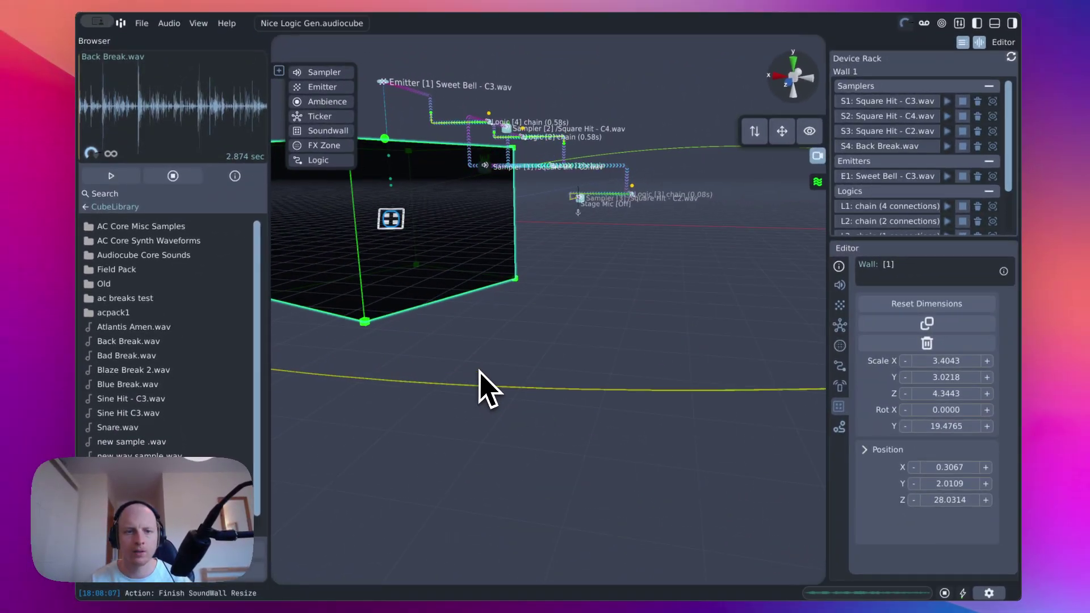
# Show the acoustics options and enable Reflections.
pyautogui.press('a')
pyautogui.press('w')
pyautogui.press('d')
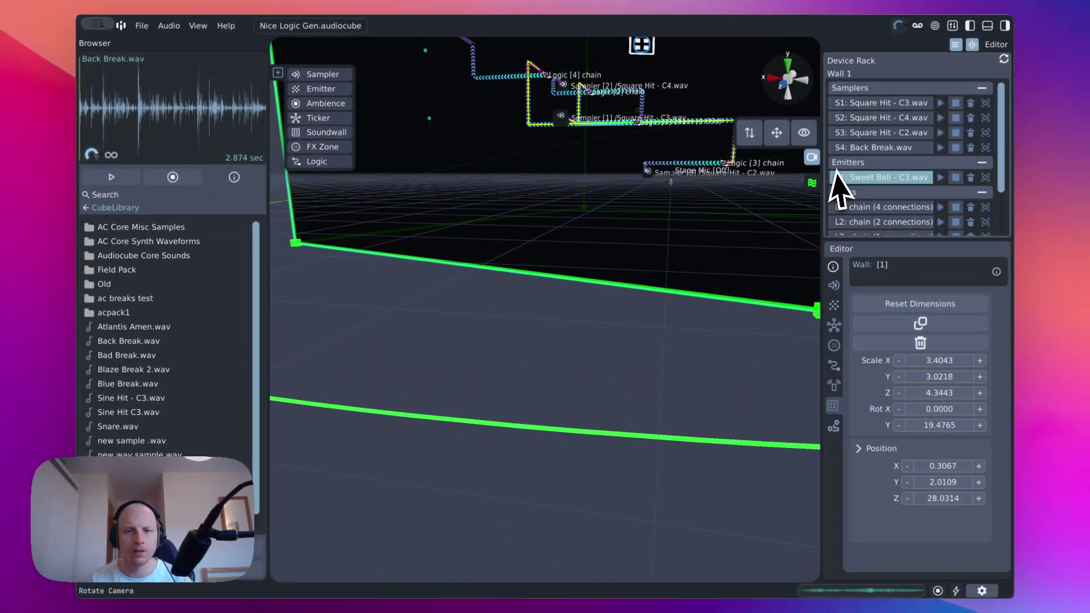
pyautogui.click(816, 186)
pyautogui.press('d')
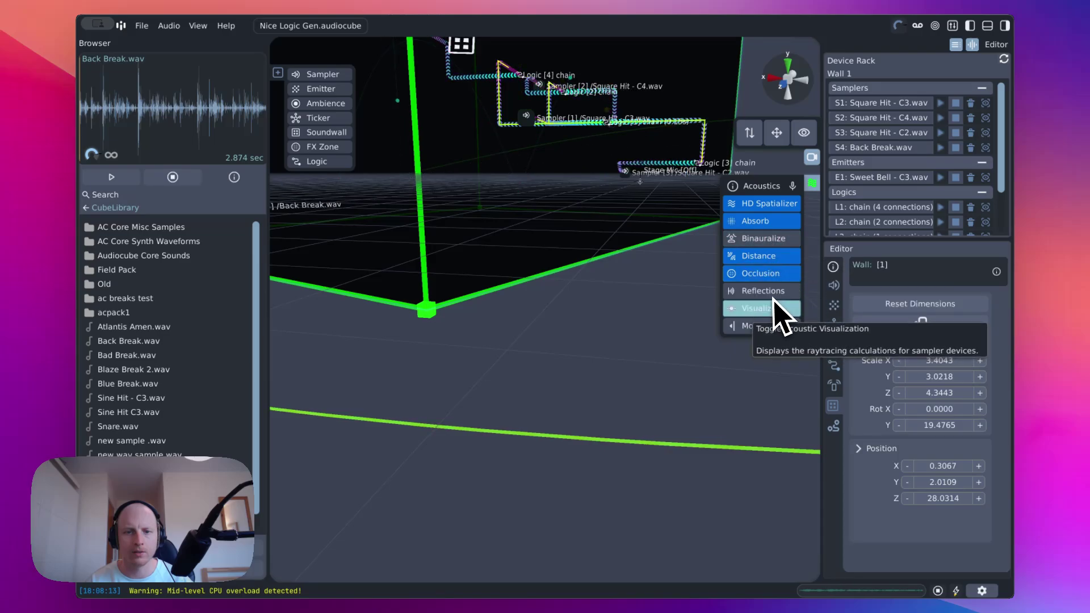
pyautogui.press('d')
pyautogui.click(771, 297)
# Undo the recent edits, from the soundwall resize back to the motion path's radius change.
pyautogui.moveTo(617, 313); pyautogui.dragTo(547, 309, button='right')
pyautogui.press('s')
pyautogui.press('a')
pyautogui.moveTo(482, 281); pyautogui.dragTo(1024, 322, button='right')
pyautogui.press('s')
pyautogui.press('e')
pyautogui.press('a')
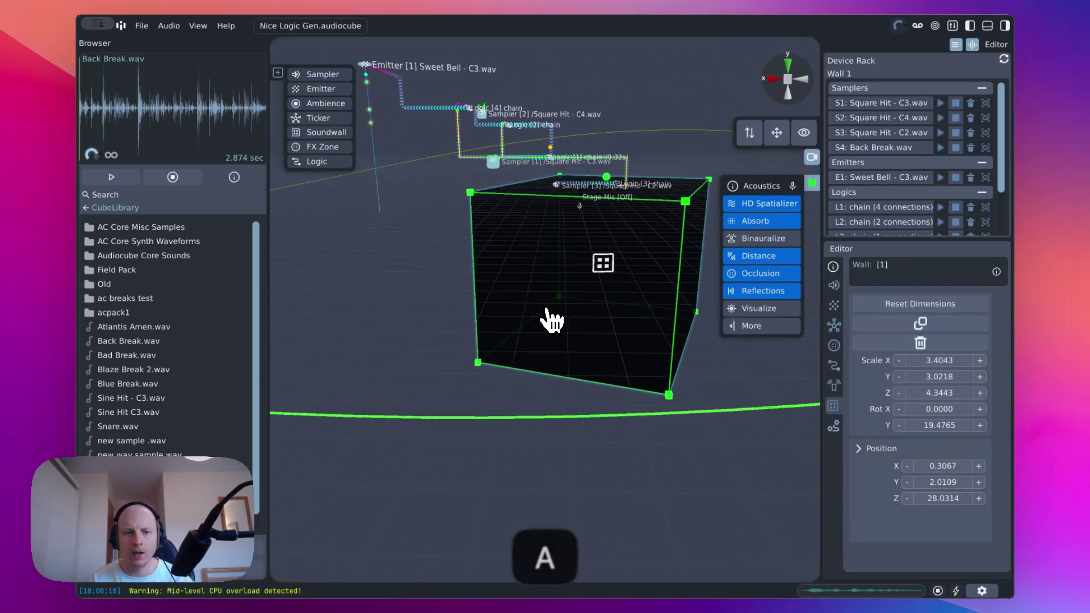
pyautogui.hotkey('ctrl', 'z')
pyautogui.hotkey('ctrl', 'z')
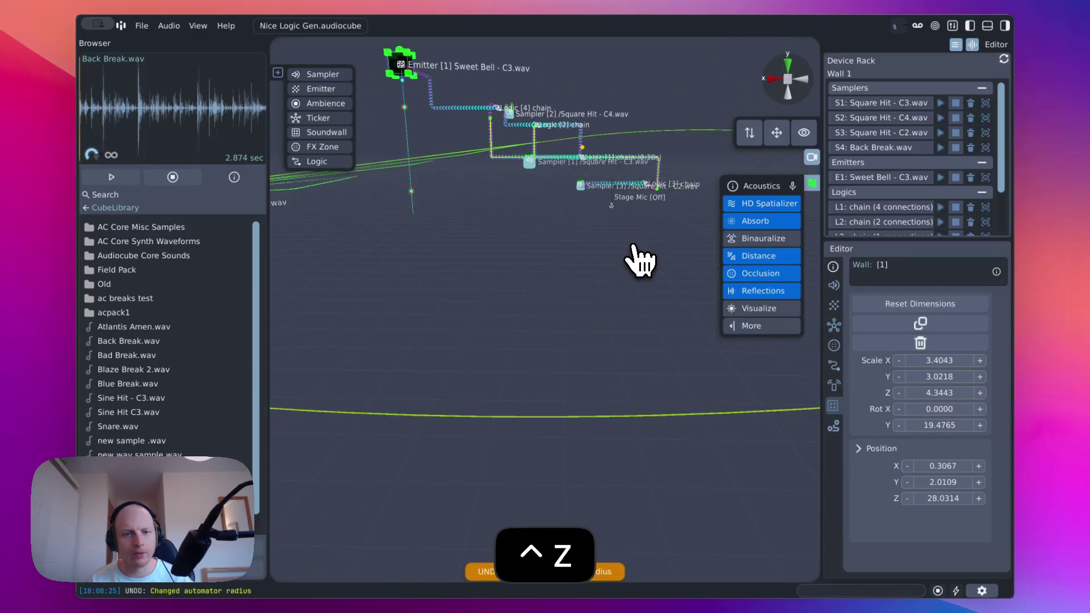
pyautogui.moveTo(607, 244); pyautogui.dragTo(545, 309, button='right')
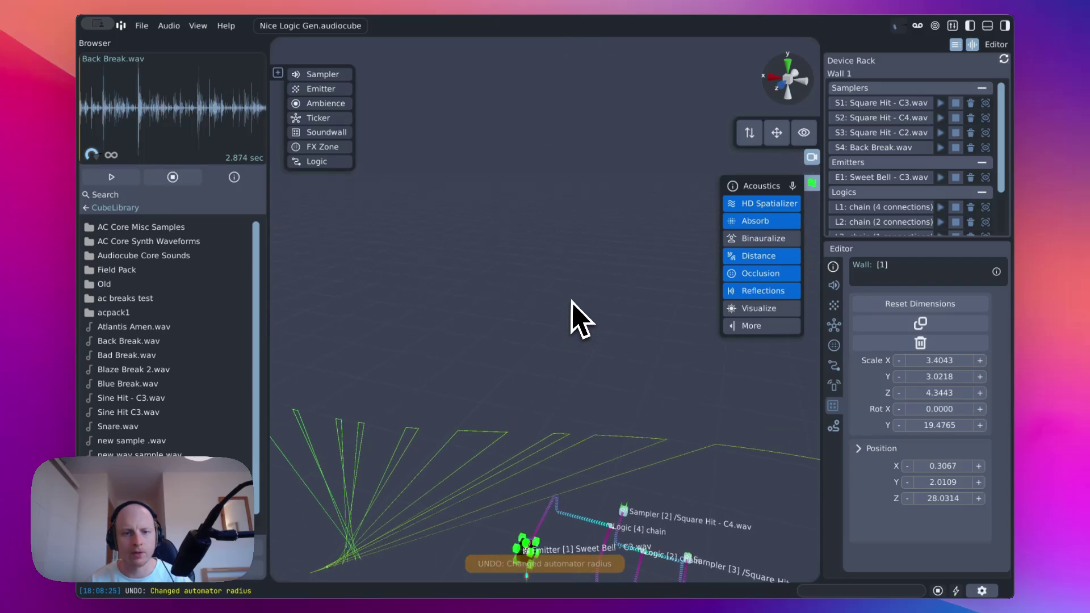
# Add Blaze Break 2.wav to the stage as a sampler, try a redo, and undo the edits.
pyautogui.moveTo(218, 356); pyautogui.dragTo(421, 477)
pyautogui.hotkey('ctrl', 'y')
pyautogui.hotkey('ctrl', 'z')
pyautogui.hotkey('ctrl', 'z')
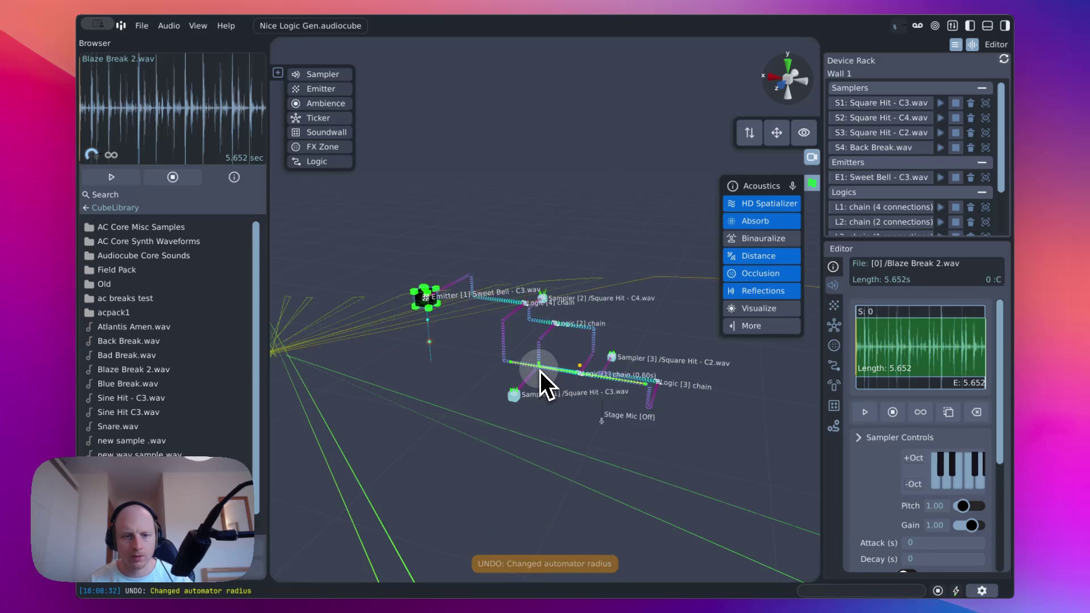
# Toggle playback of the stage's devices and briefly view the file commands.
pyautogui.press('space')
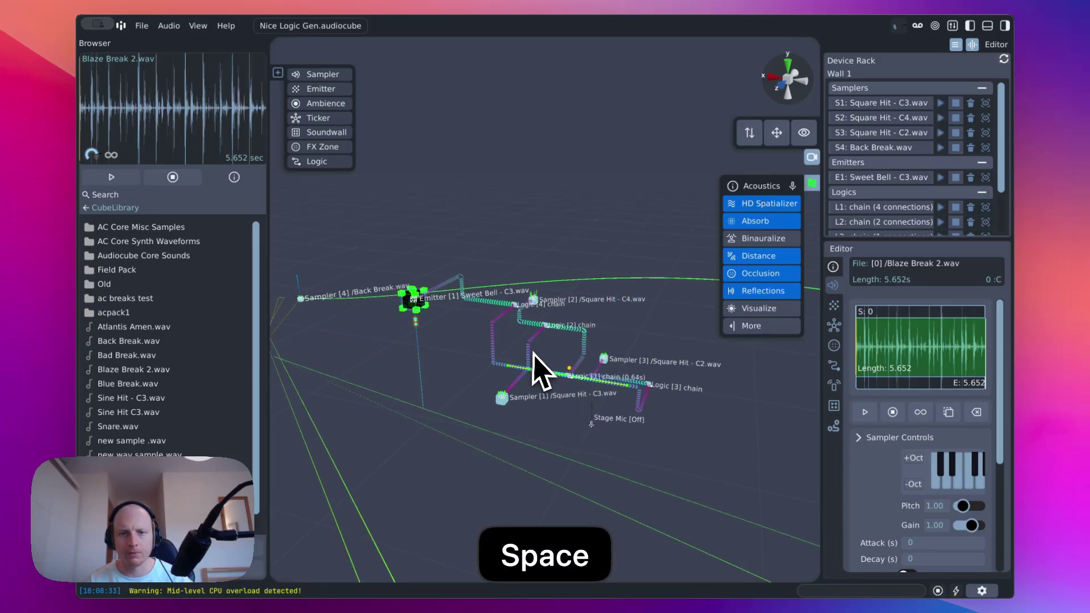
pyautogui.moveTo(534, 353); pyautogui.dragTo(528, 348, button='right')
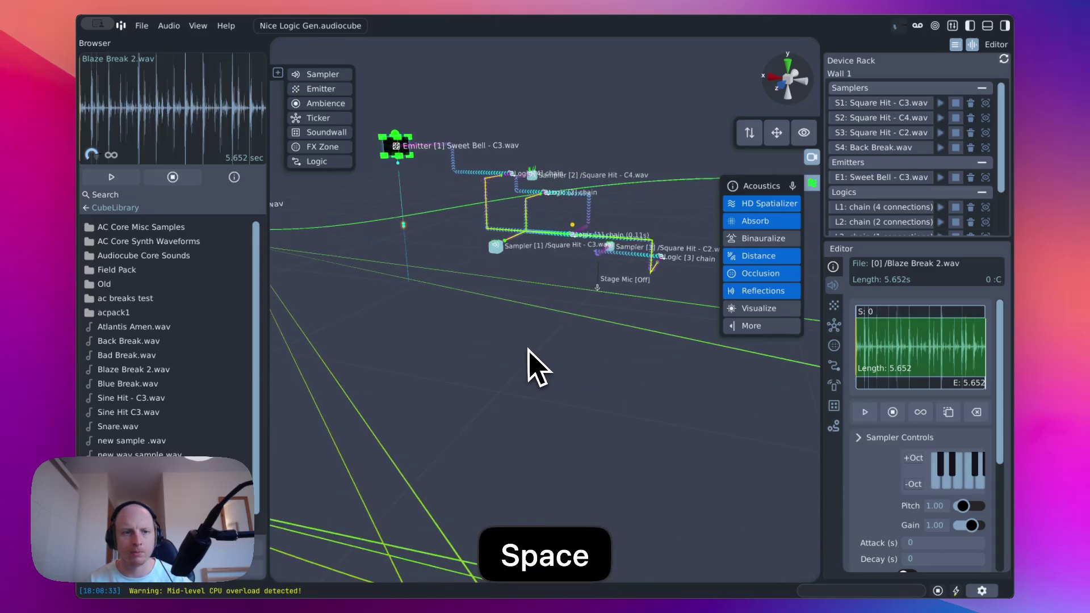
pyautogui.click(142, 26)
pyautogui.click(437, 368)
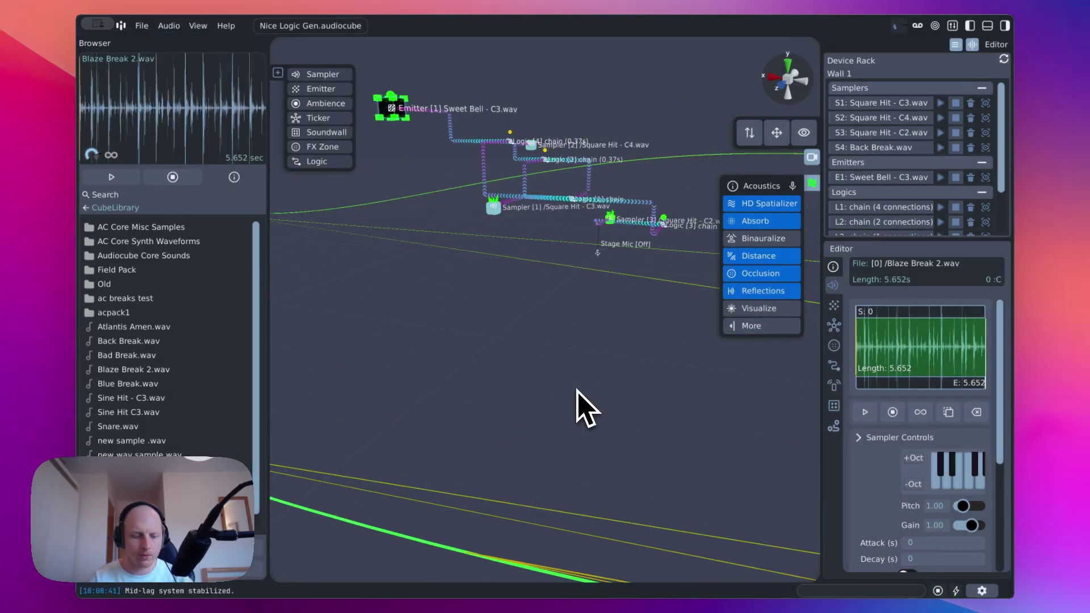
# Open the Audiocube terminal and list its available commands with help.
pyautogui.press('/')
pyautogui.write('hwelp')
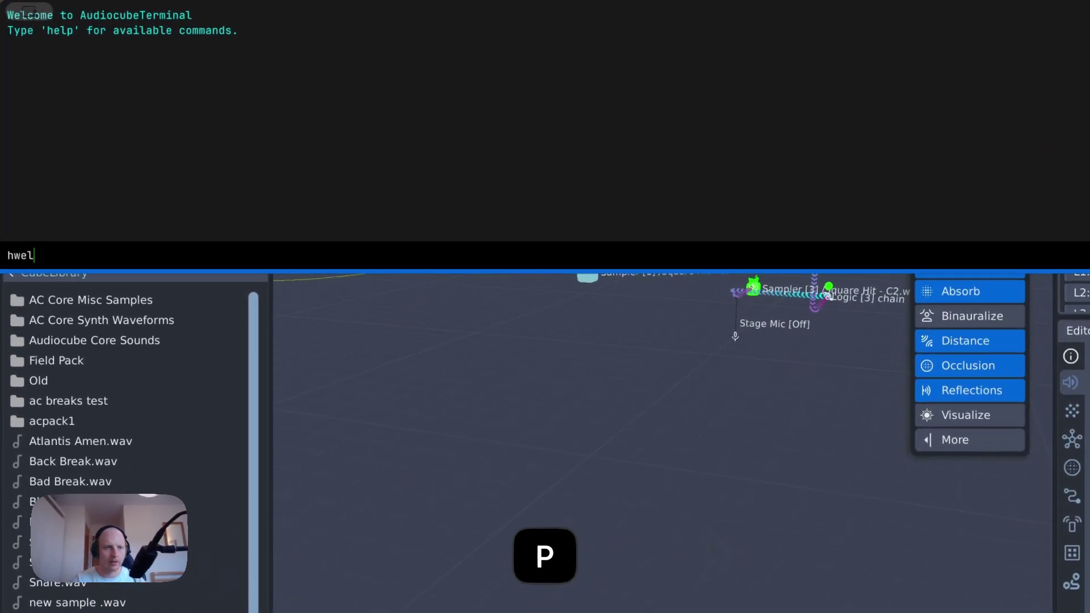
pyautogui.press('BackSpace')
pyautogui.press('BackSpace')
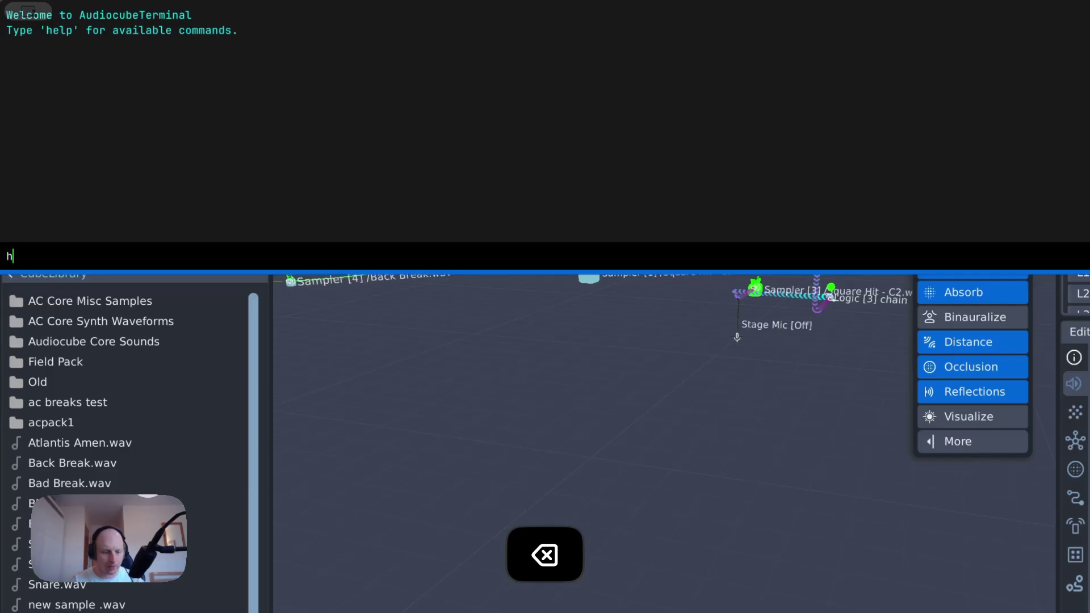
pyautogui.press('Return')
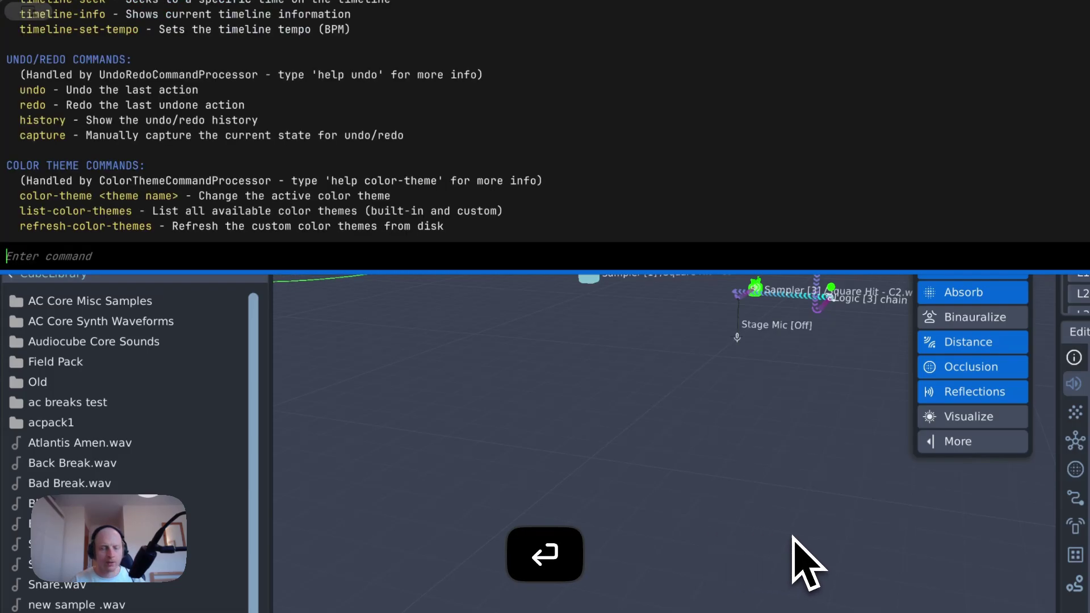
# Increase the terminal's height and list the keyboard shortcuts with the shortcuts command.
pyautogui.hotkey('ctrl', 'Down')
pyautogui.hotkey('ctrl', 'shift', 'Up')
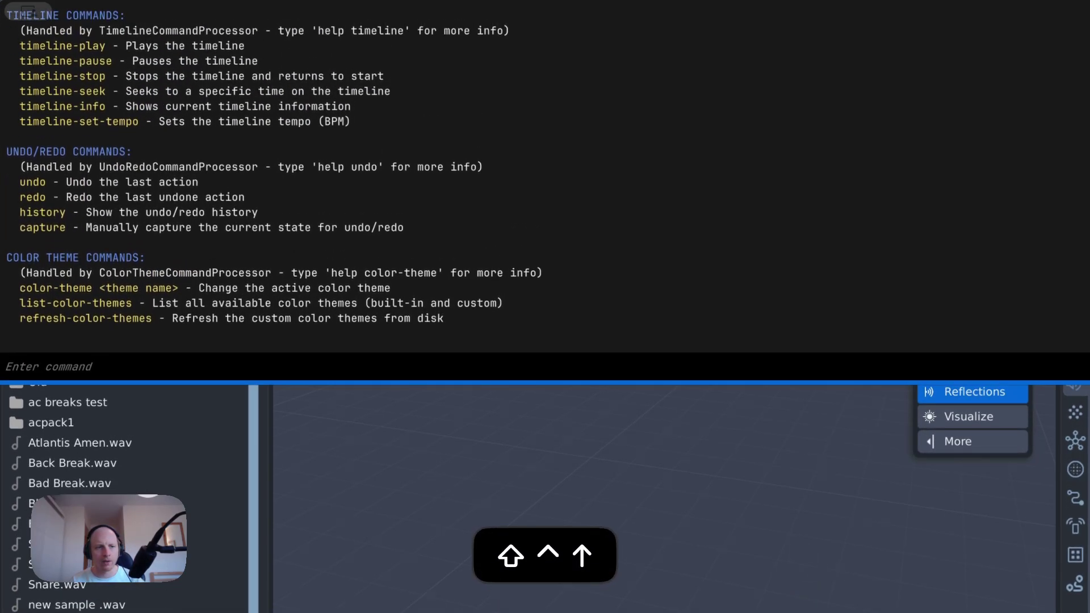
pyautogui.hotkey('ctrl', 'shift', 'Up')
pyautogui.write('shortc')
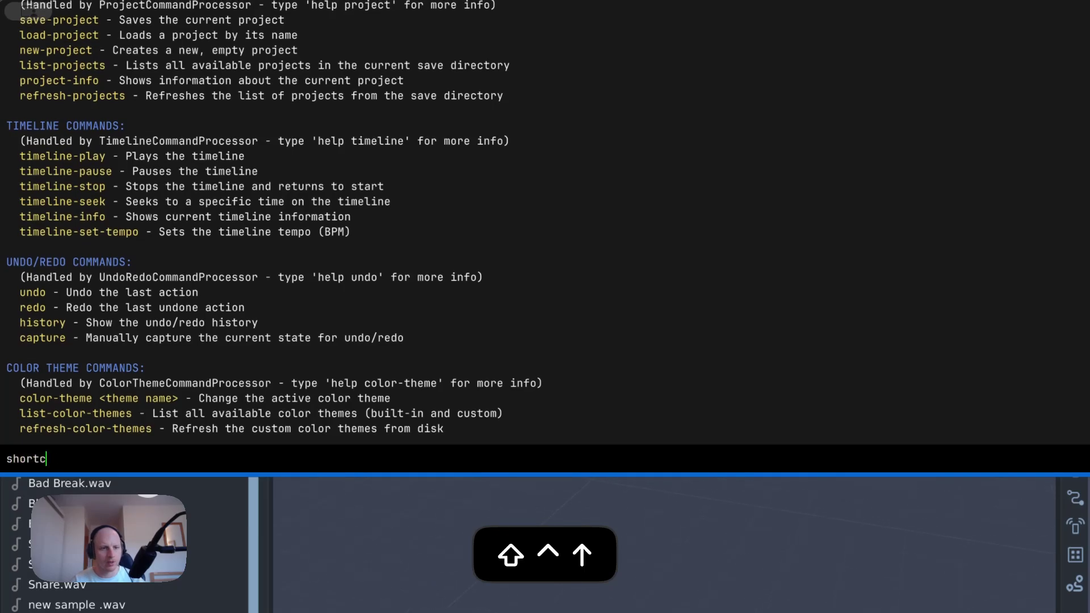
pyautogui.write('uts')
pyautogui.press('Return')
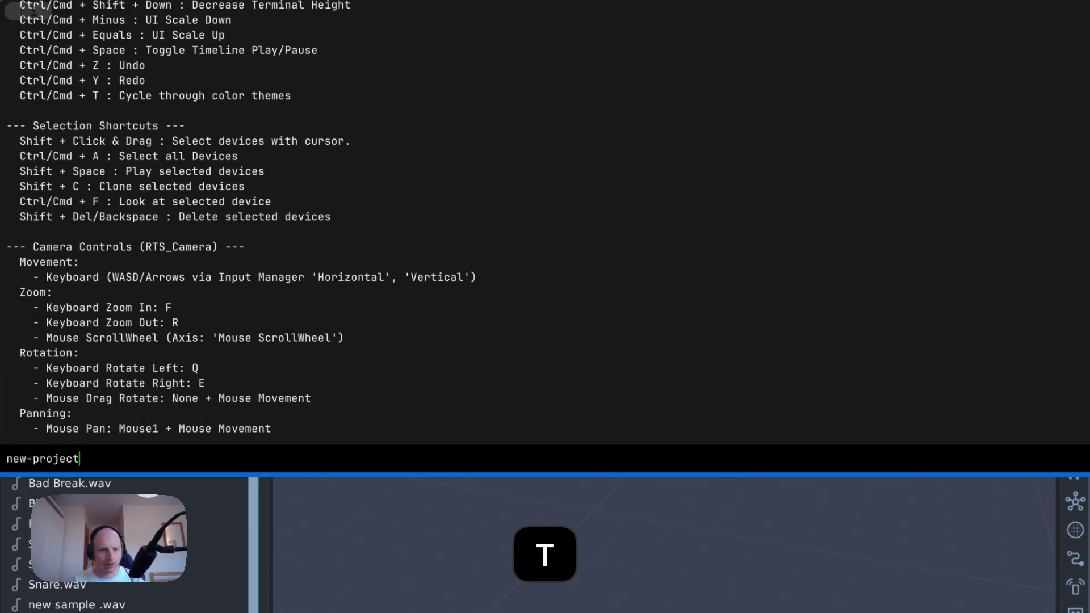
# Run the new-project terminal command, close the terminal and confirm creating the new project.
pyautogui.write('new-project')
pyautogui.press('Return')
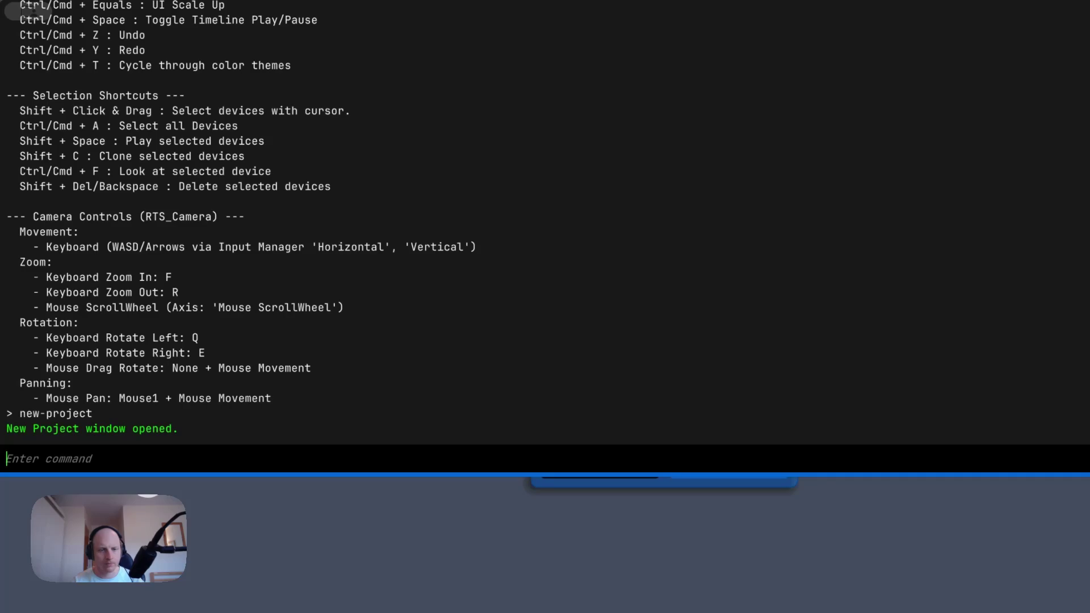
pyautogui.press('/')
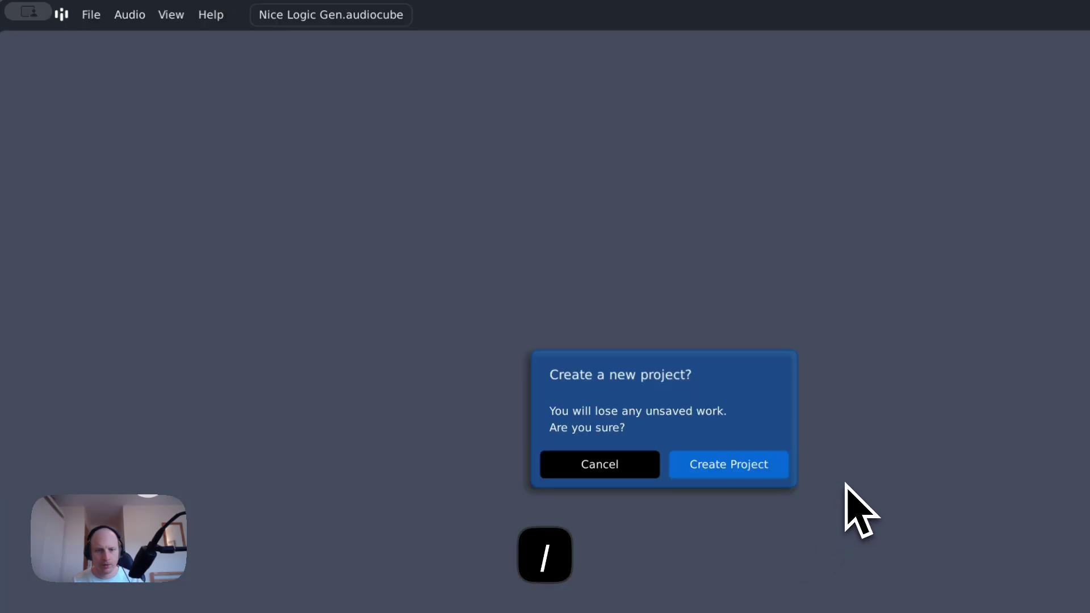
pyautogui.click(716, 469)
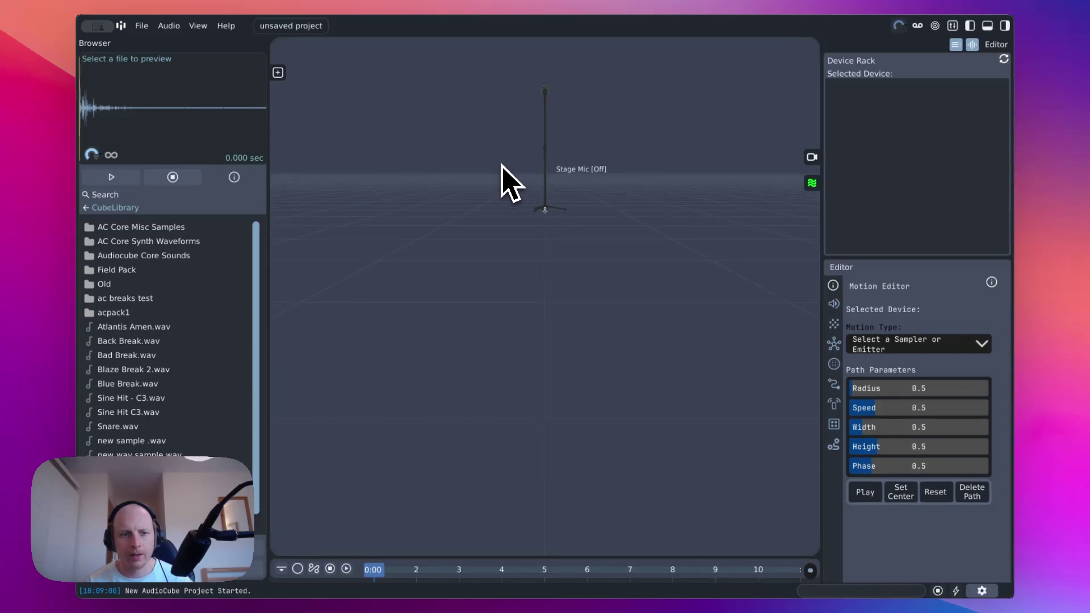
# Place Back Break.wav and Blue Break.wav on the stage as two samplers and select both.
pyautogui.moveTo(302, 303); pyautogui.dragTo(423, 271)
pyautogui.moveTo(142, 383); pyautogui.dragTo(559, 247)
pyautogui.press('s')
pyautogui.moveTo(373, 254); pyautogui.dragTo(598, 459)
pyautogui.moveTo(535, 346); pyautogui.dragTo(471, 332)
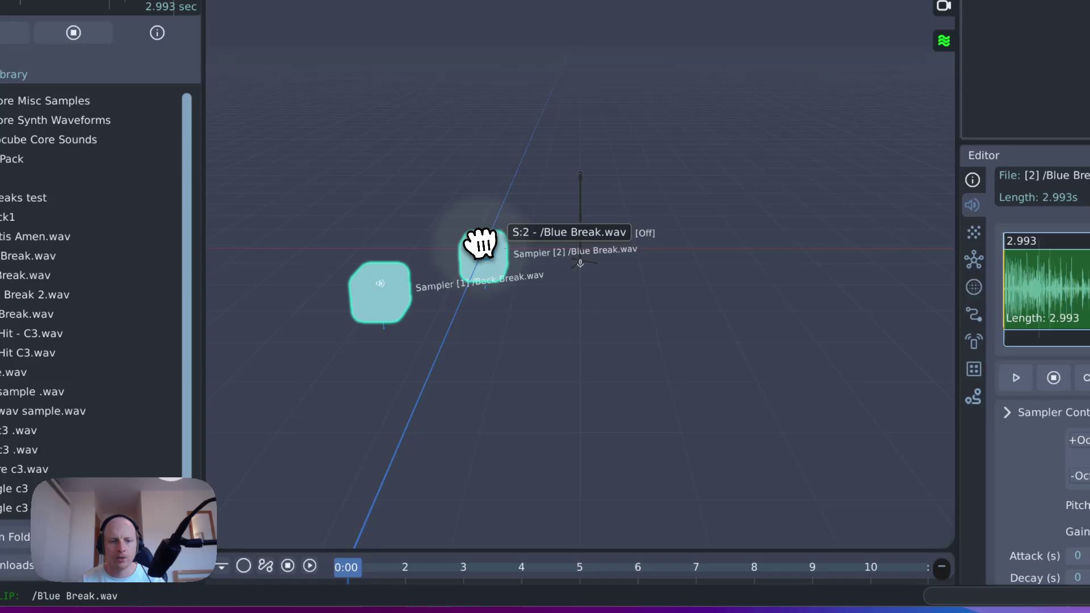
pyautogui.press('q')
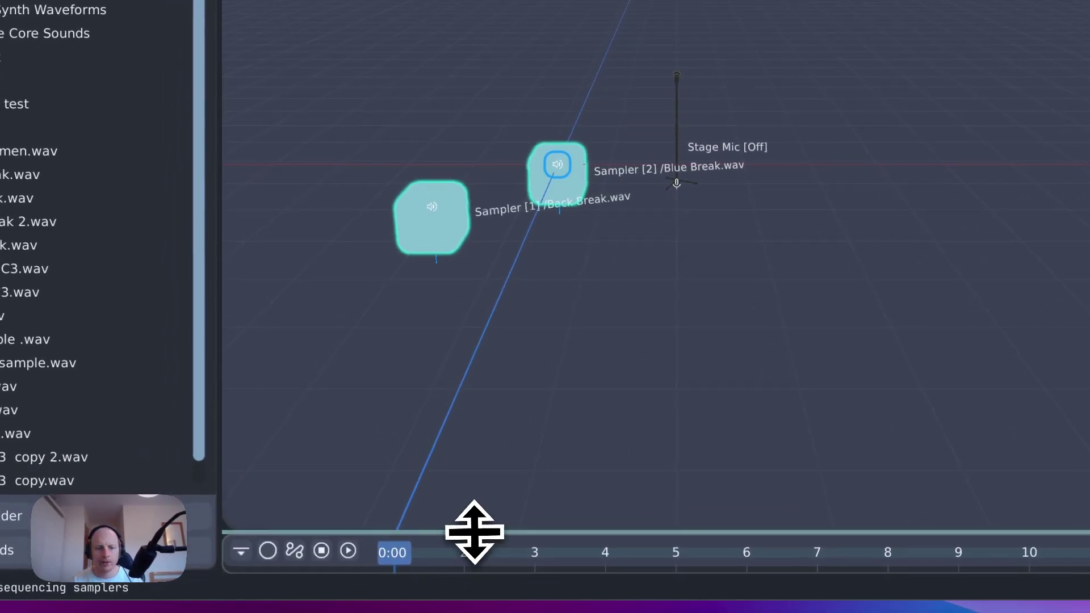
# Expand the timeline to reveal both sampler tracks and show its BPM, Subdivision and Length settings.
pyautogui.moveTo(413, 549); pyautogui.dragTo(413, 500)
pyautogui.click(250, 495)
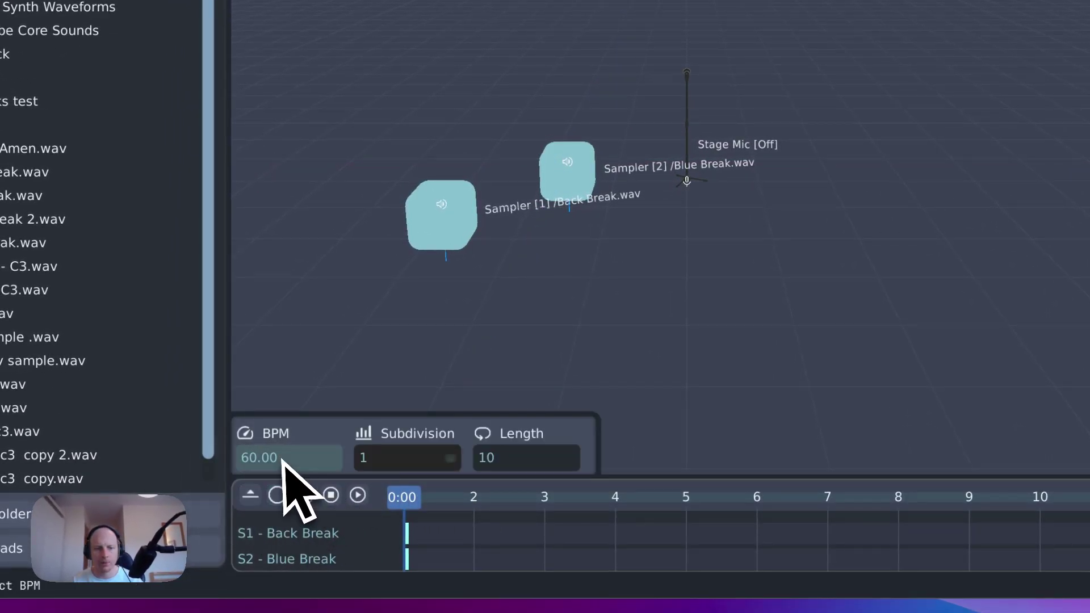
pyautogui.write('10')
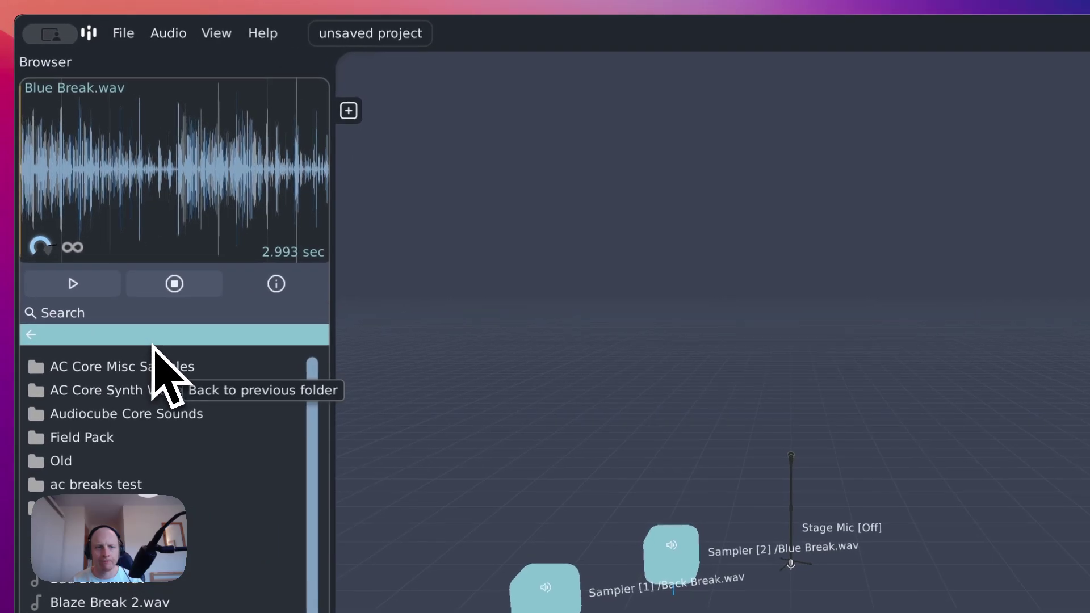
# Open the save form for the unsaved project and cancel it.
pyautogui.click(362, 31)
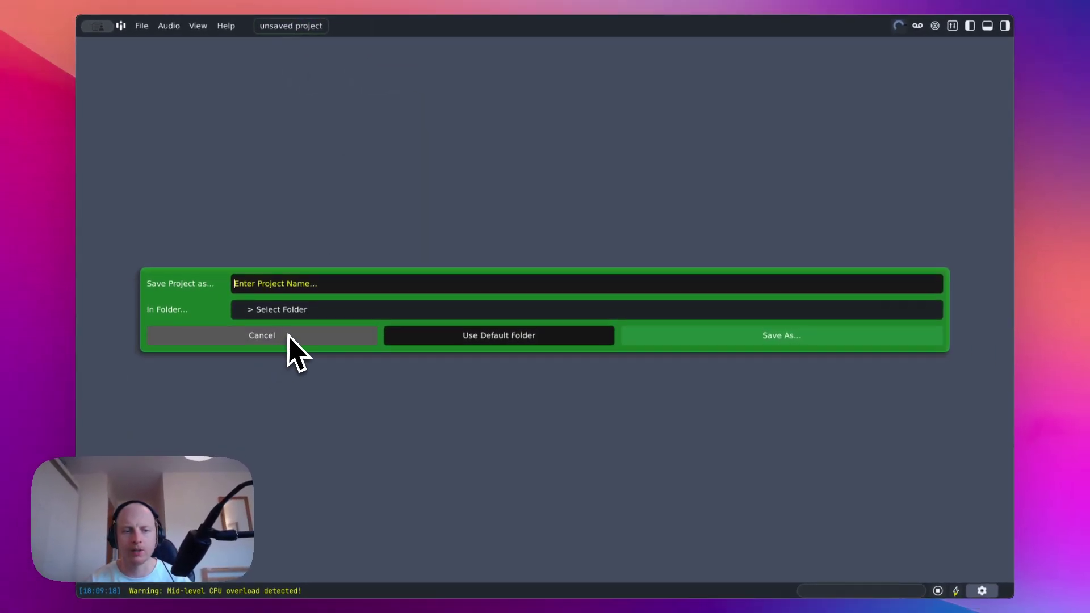
pyautogui.click(288, 335)
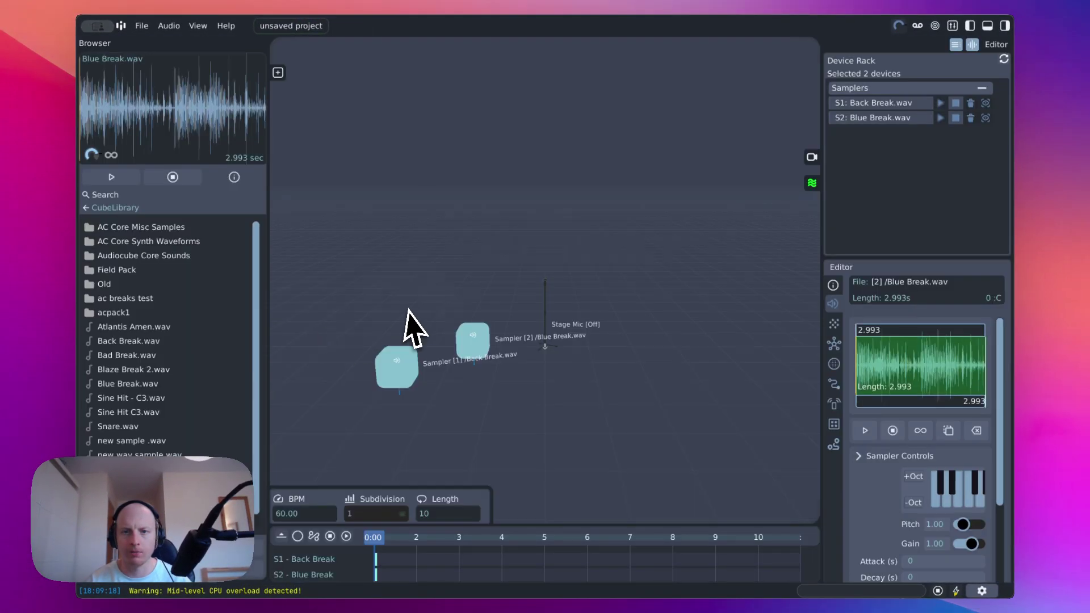